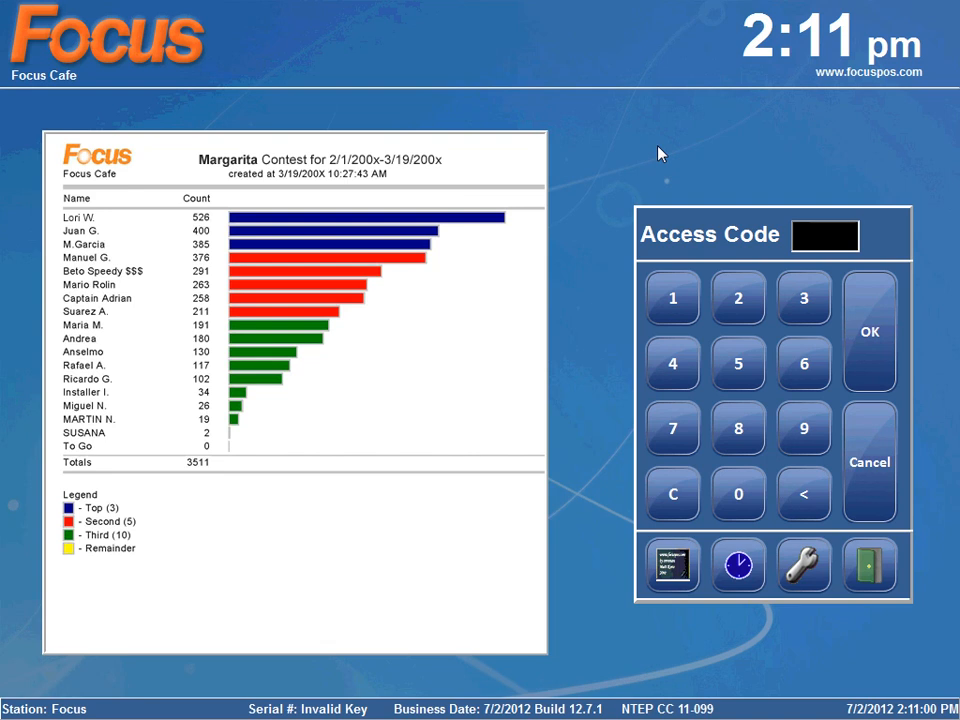
Sign in to Focus POS by entering the employee access code on the keypad
click(739, 308)
click(671, 293)
click(880, 318)
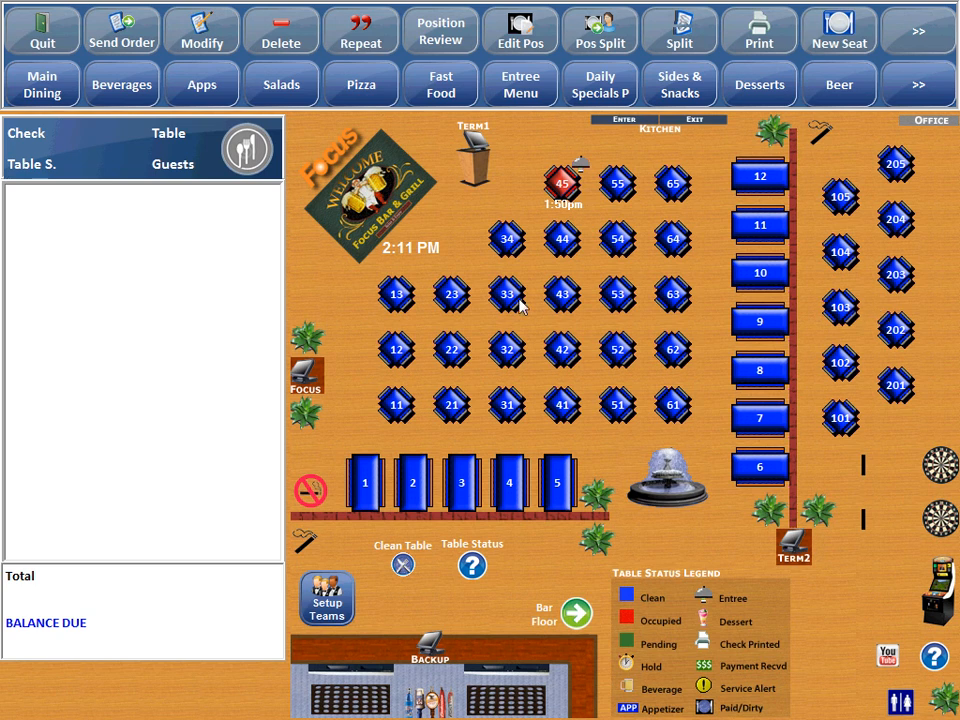
Open table 23 and set the guest count to 3
click(458, 299)
click(607, 298)
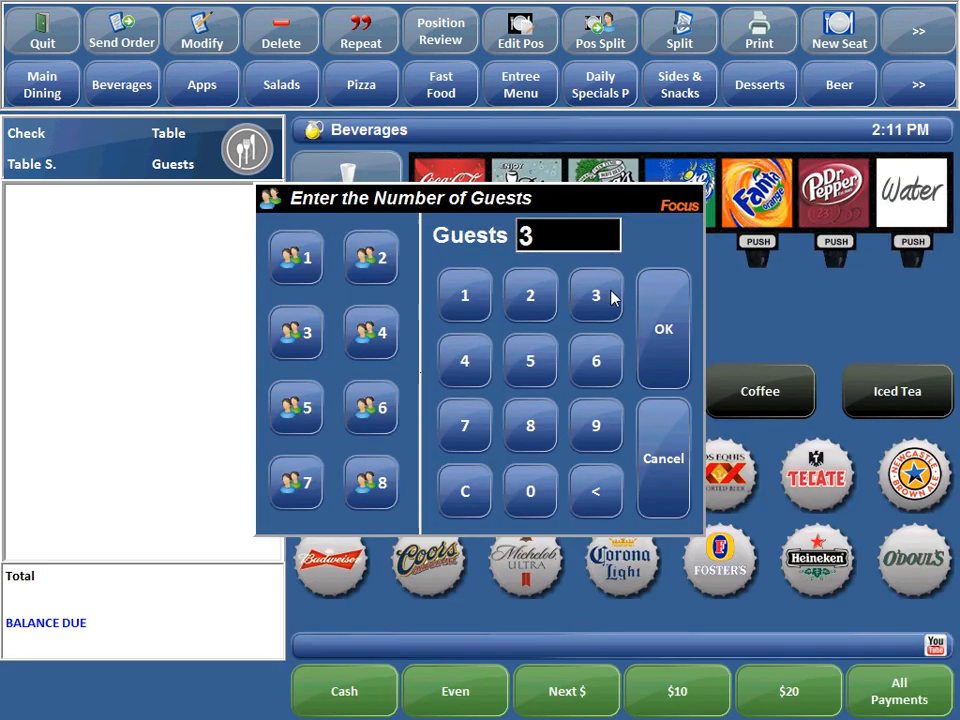
click(663, 316)
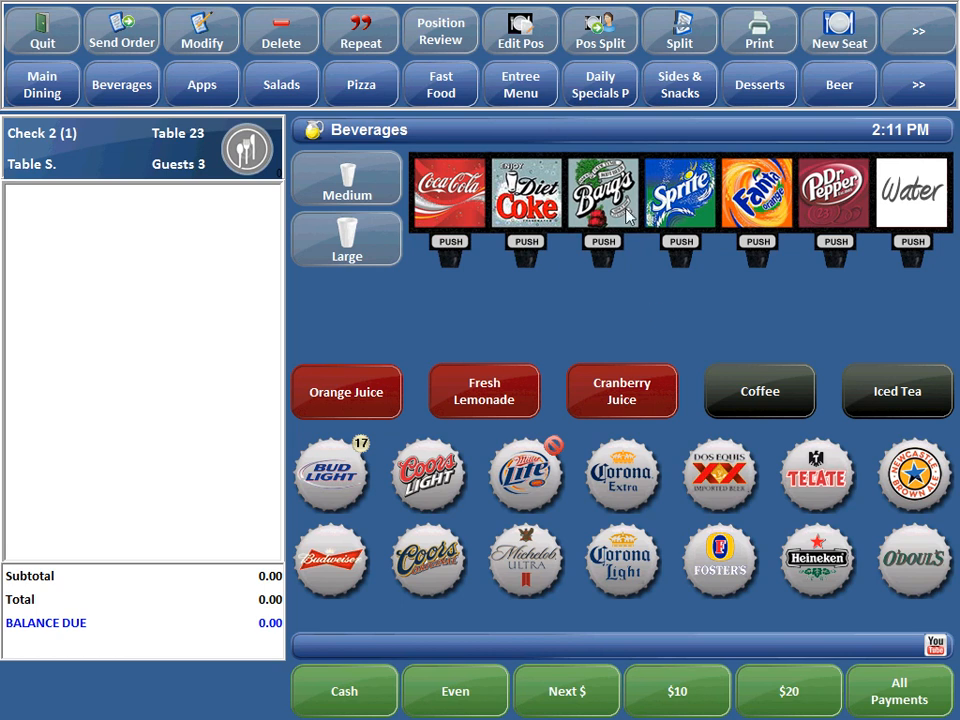
Add a 19.99 Party Platter from Apps, then bring up the Daily Specials P menu
click(213, 98)
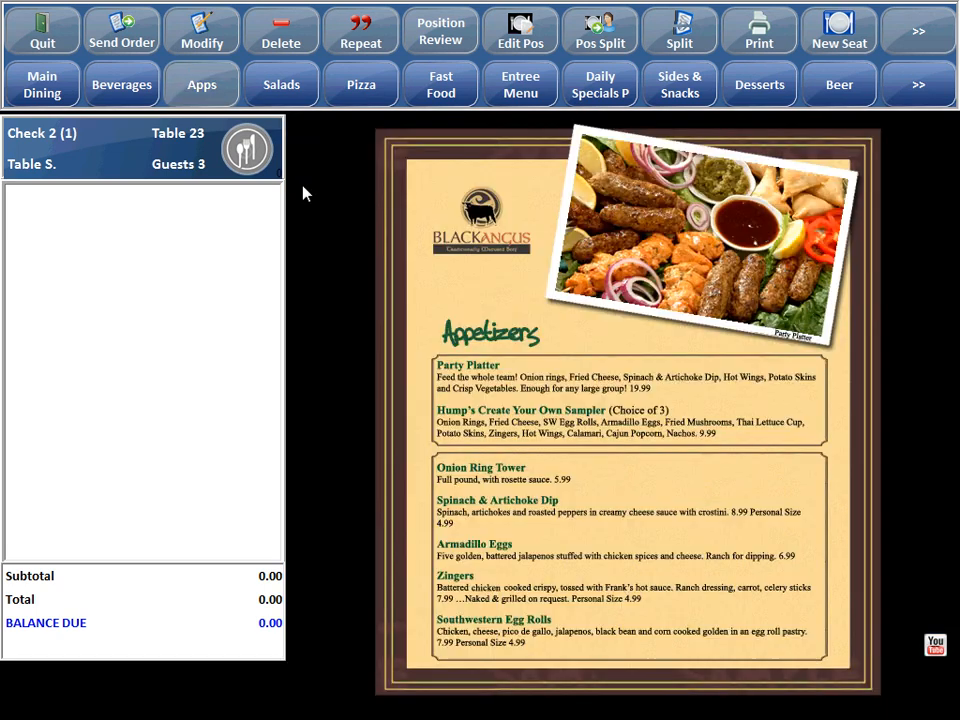
click(506, 378)
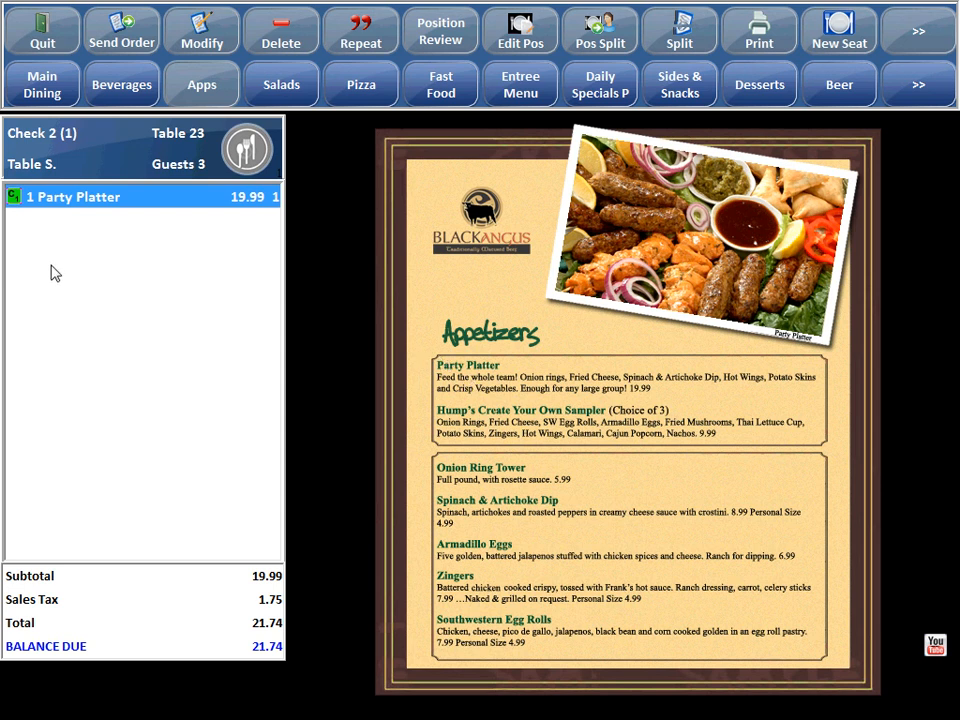
click(601, 90)
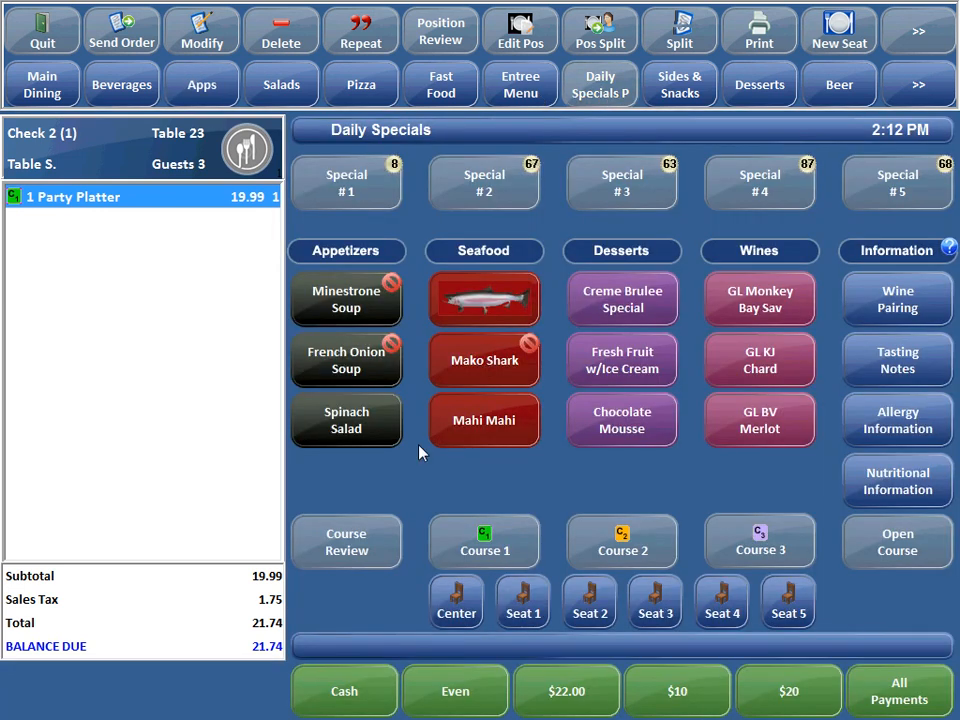
Add Mahi Mahi, Catch of the Day, Spinach Salad, Creme Brulee and two Fresh Fruit w/Ice Cream
click(470, 436)
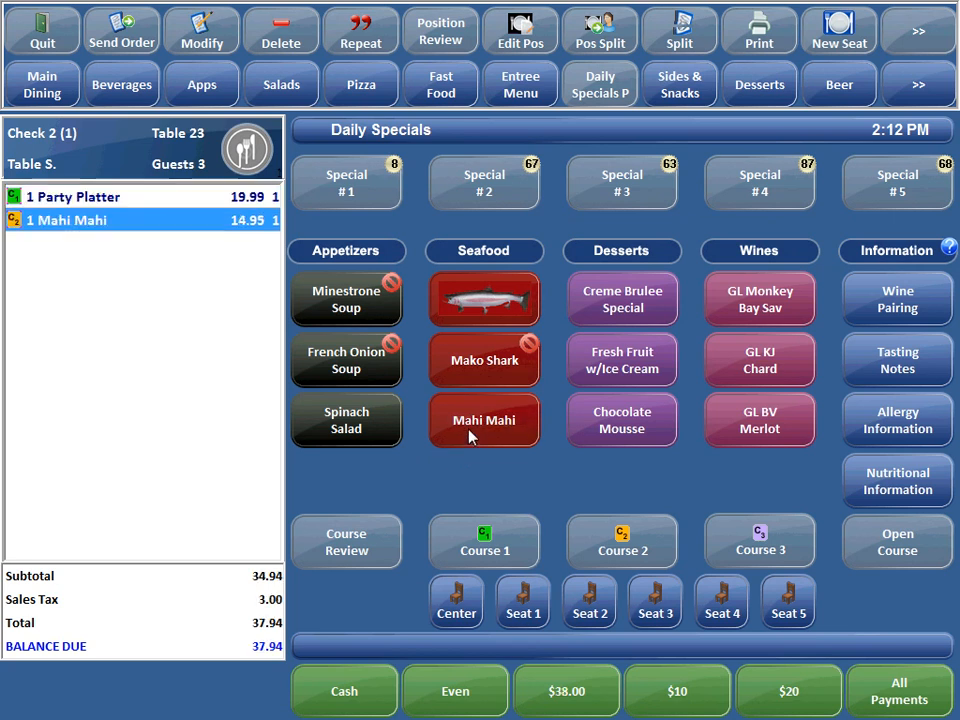
click(465, 313)
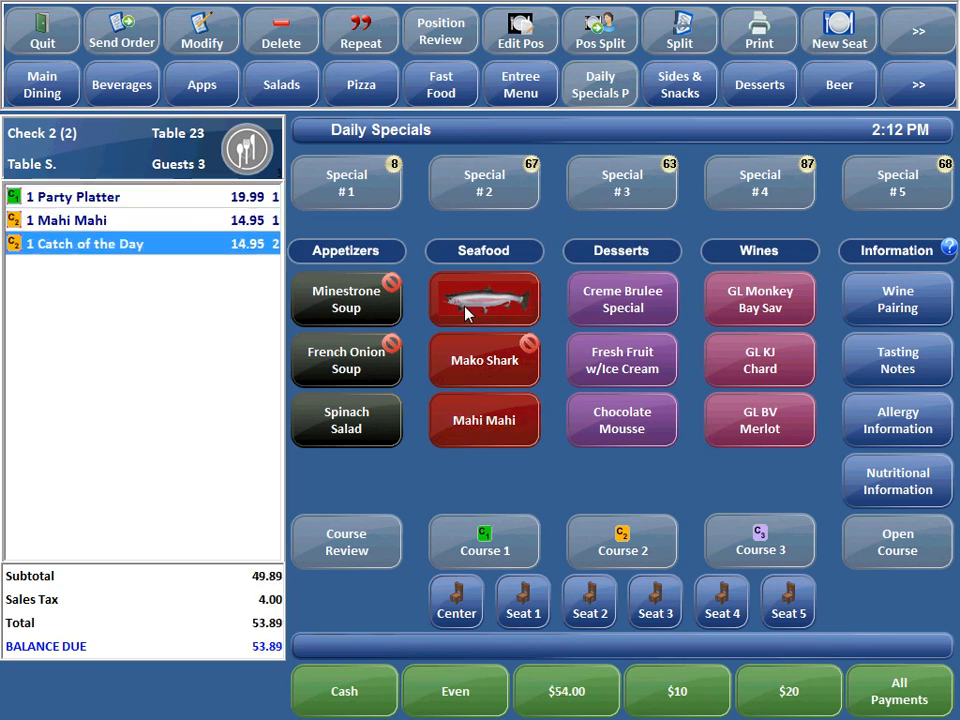
click(385, 444)
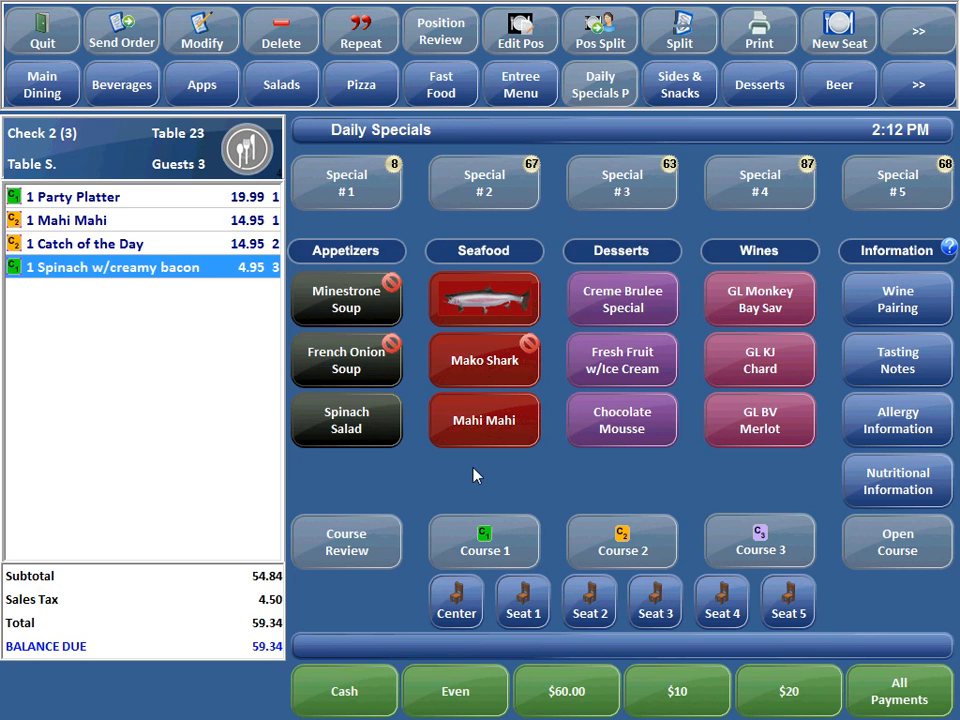
click(652, 310)
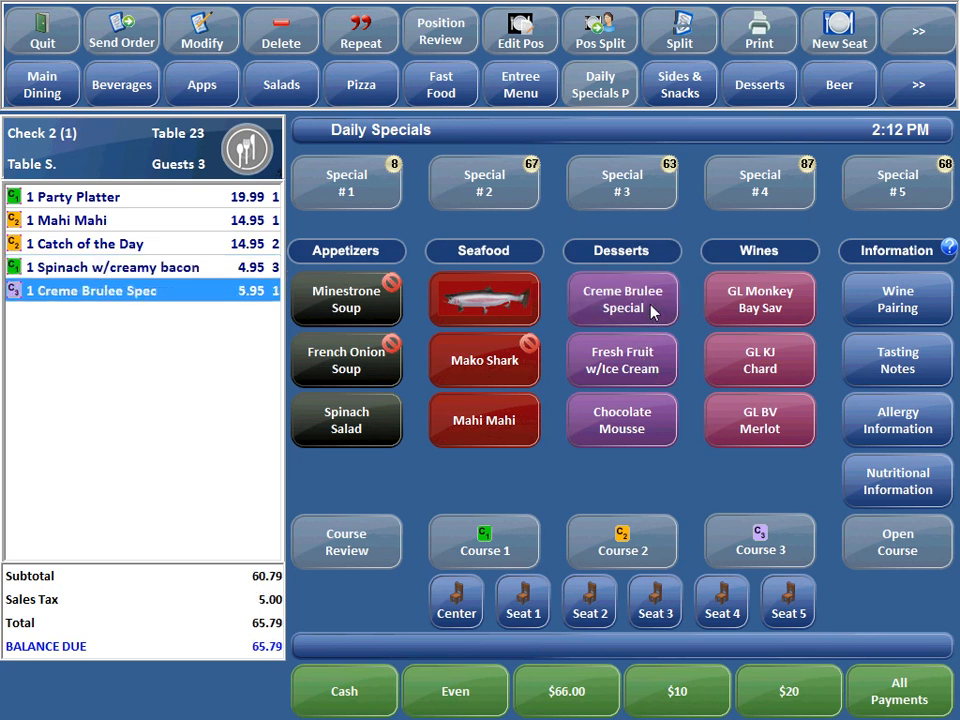
click(652, 364)
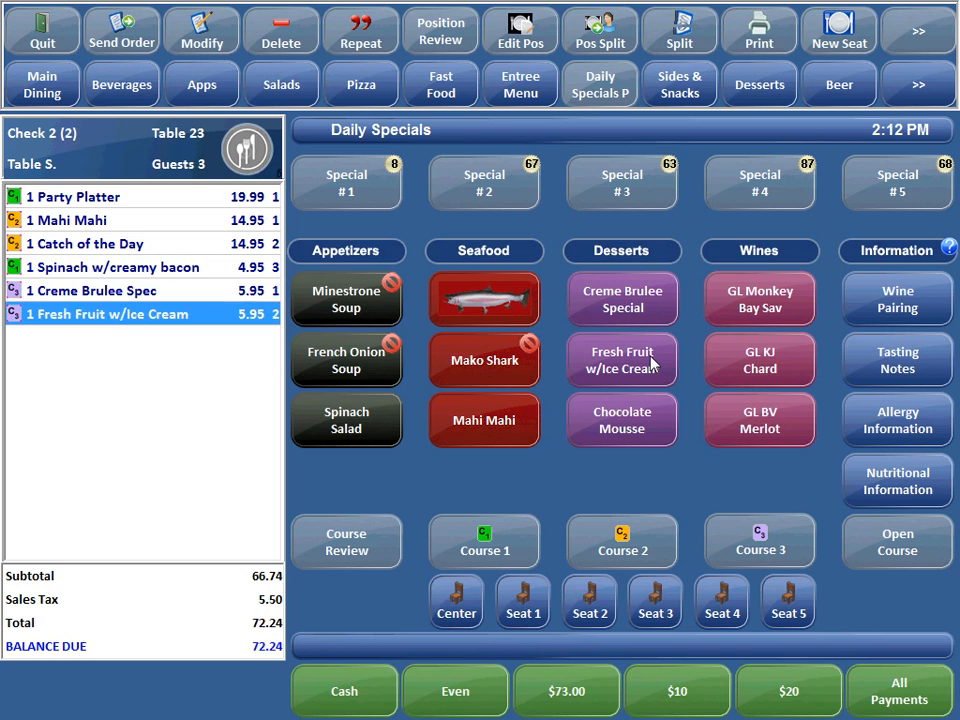
click(650, 364)
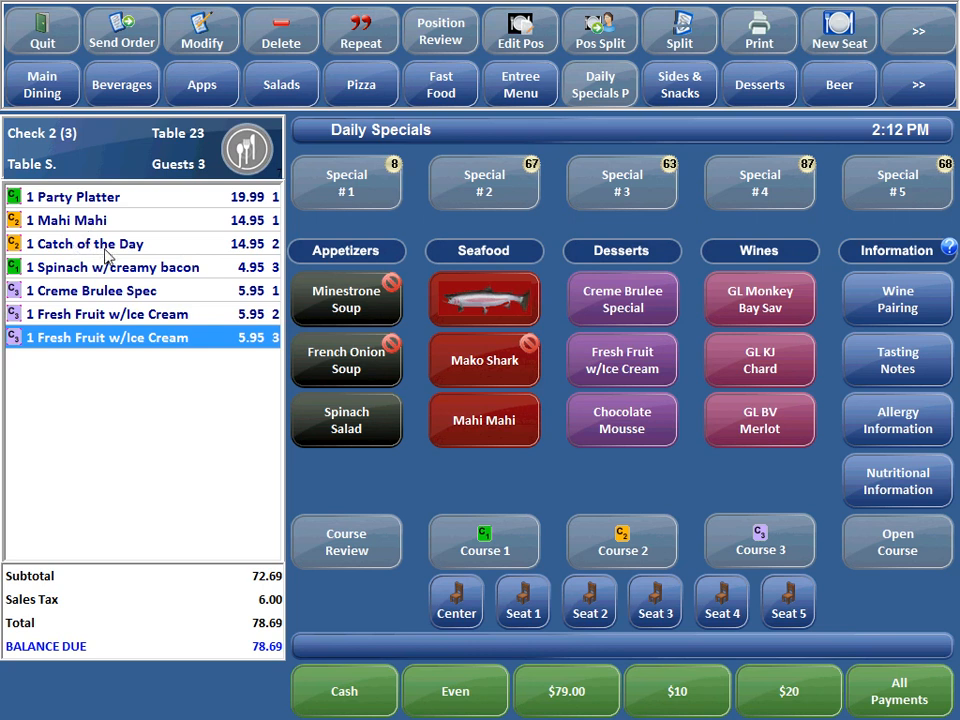
In Course Review, shift the Spinach salad from Course 1 into Course 2
click(360, 563)
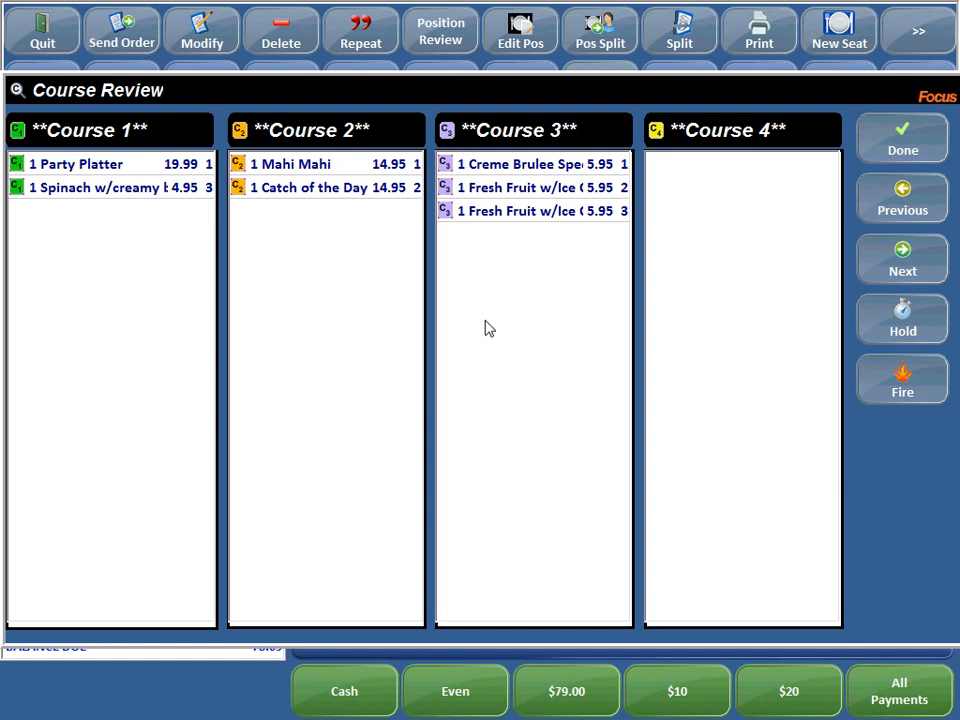
click(88, 188)
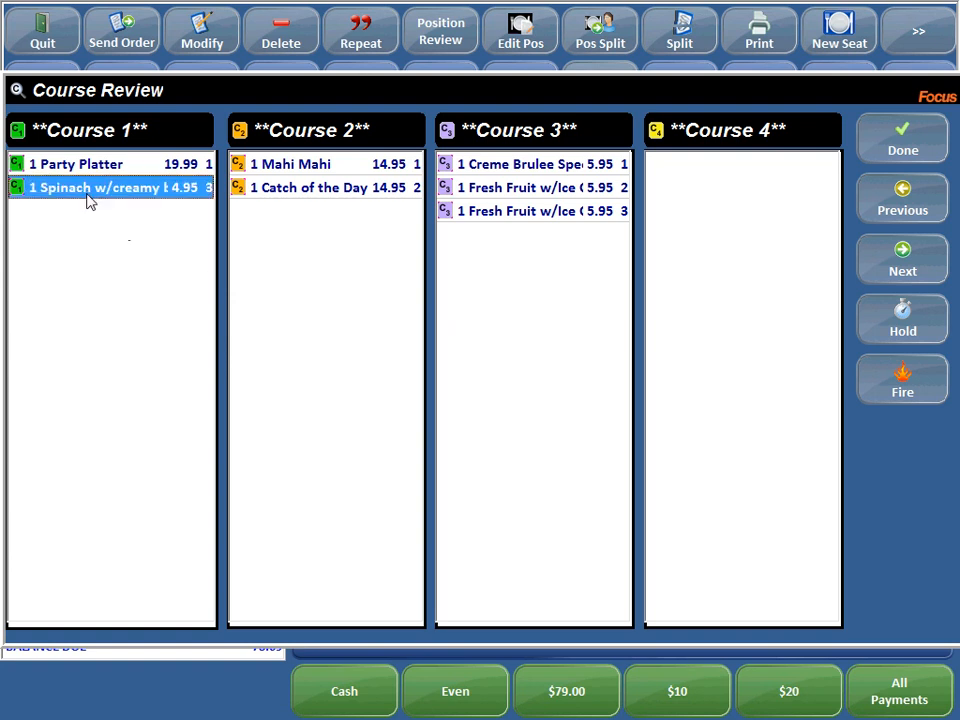
click(279, 222)
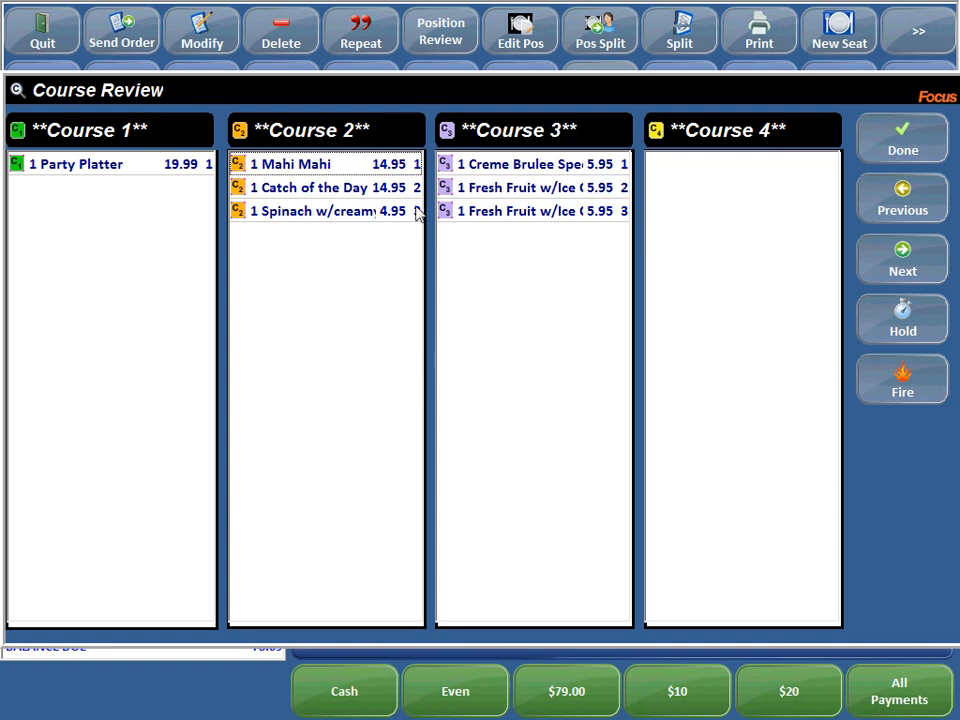
click(912, 150)
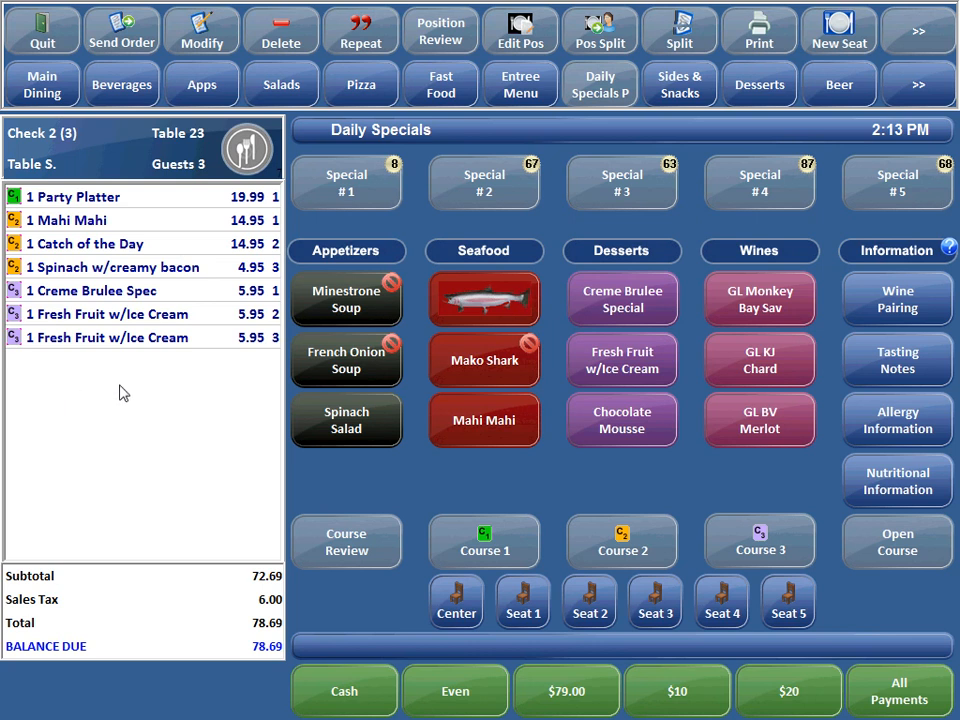
click(80, 267)
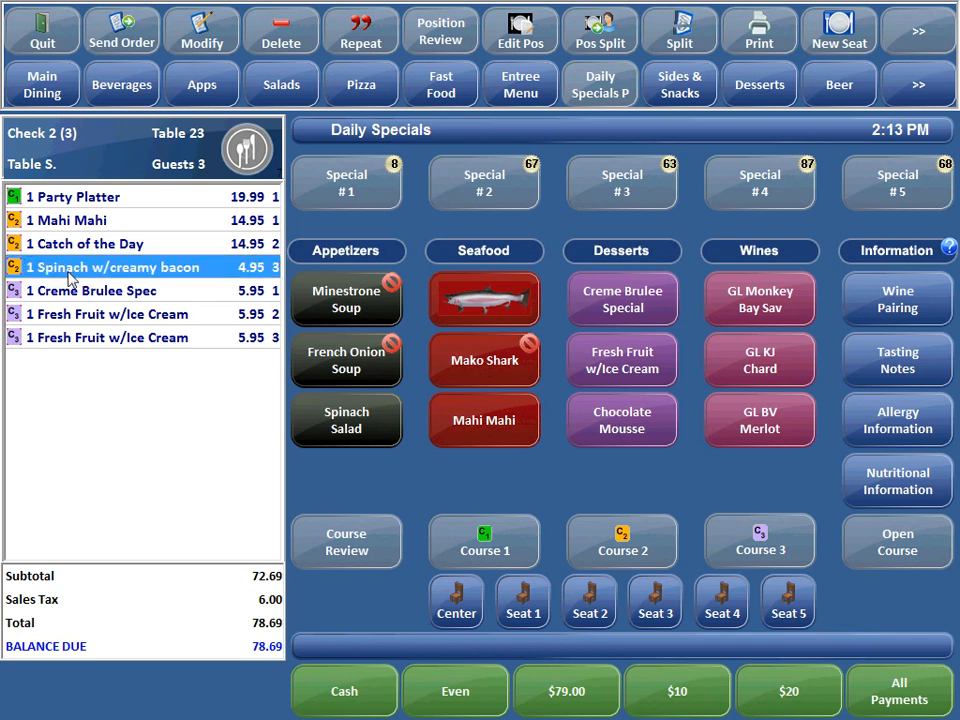
click(520, 548)
click(598, 538)
click(758, 558)
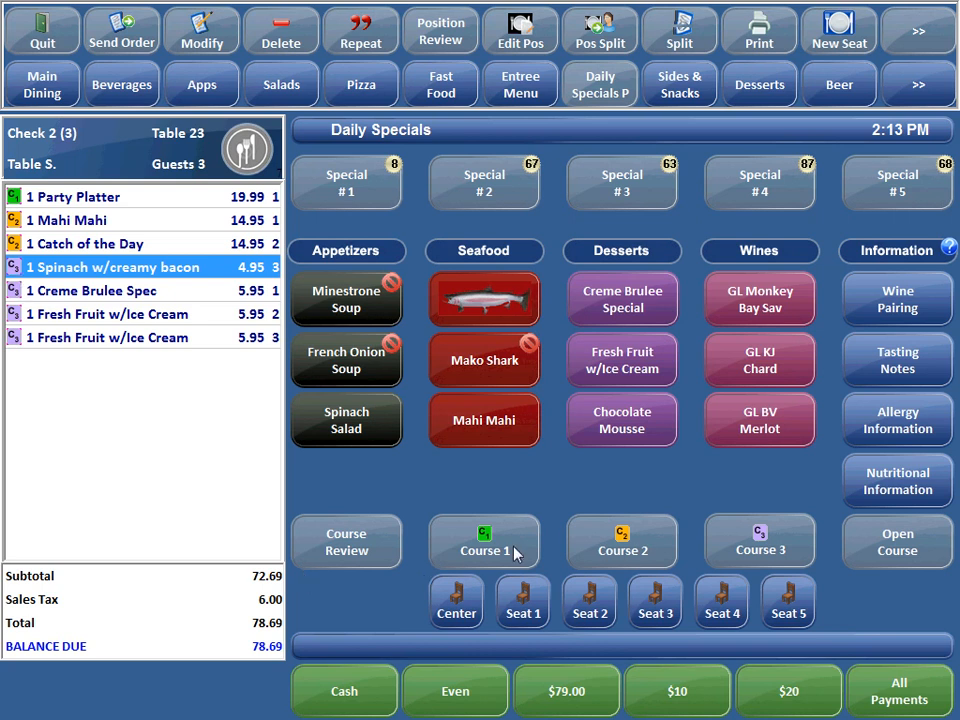
click(910, 545)
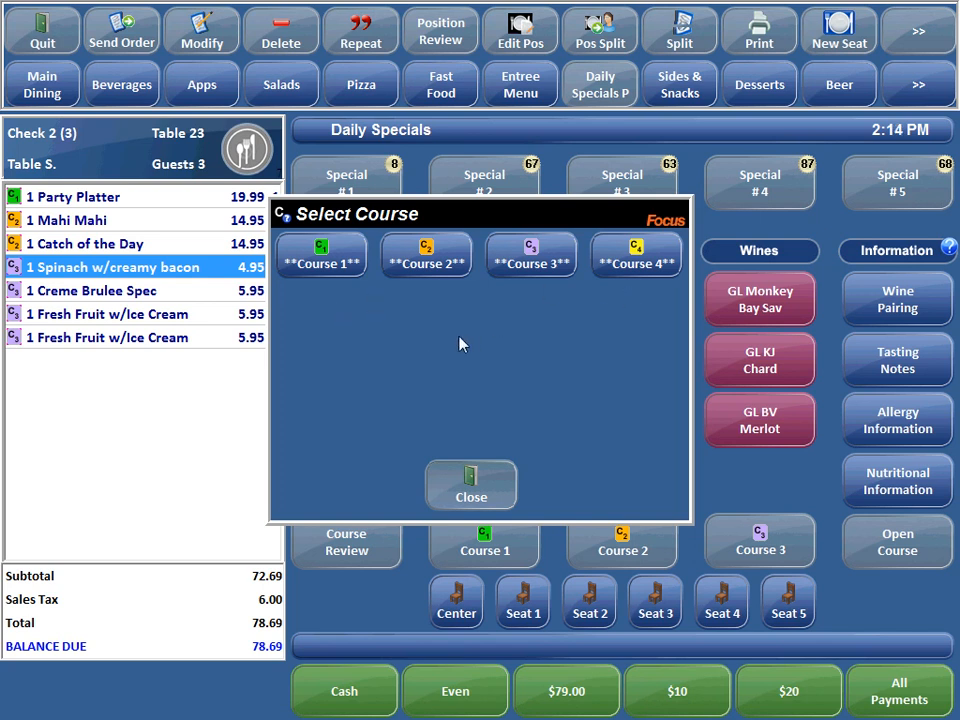
click(446, 266)
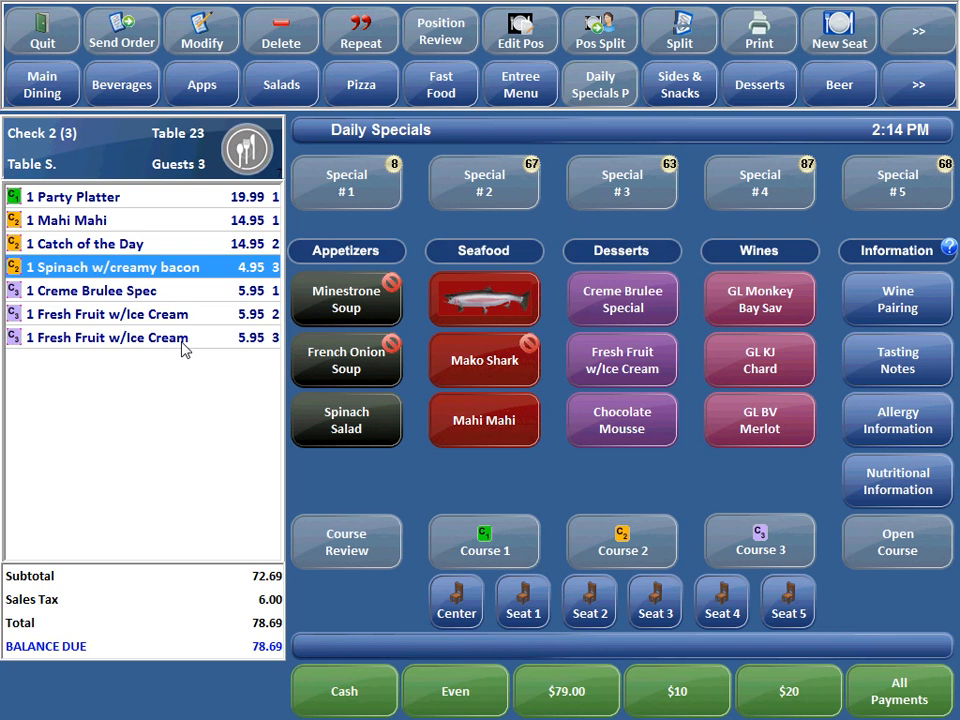
Quit table 23's order and open the back office Setup with the manager access code
click(74, 44)
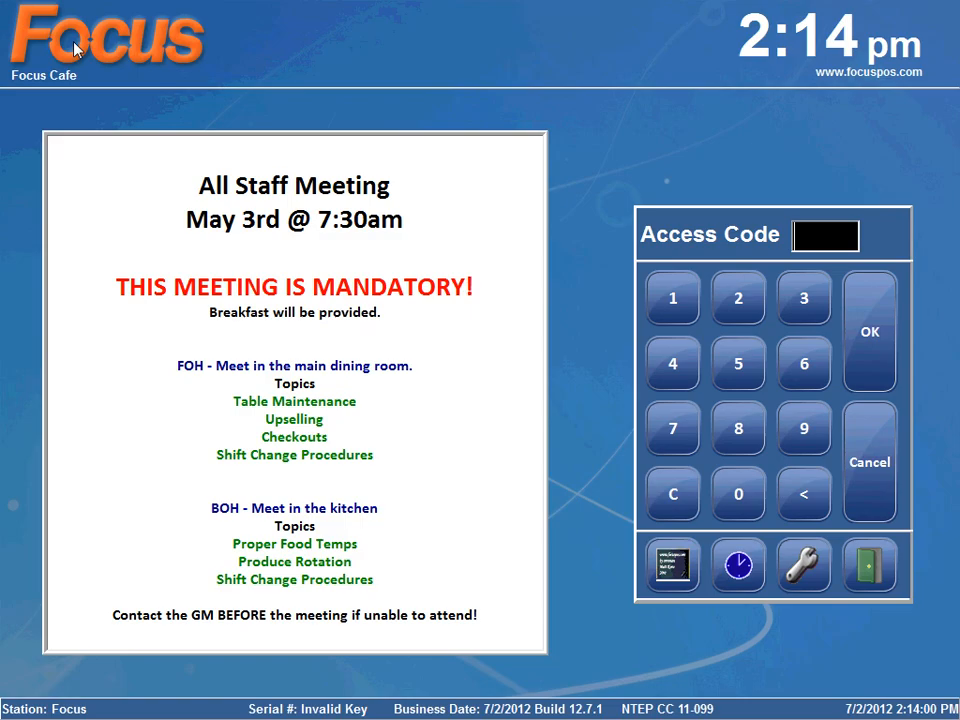
click(820, 583)
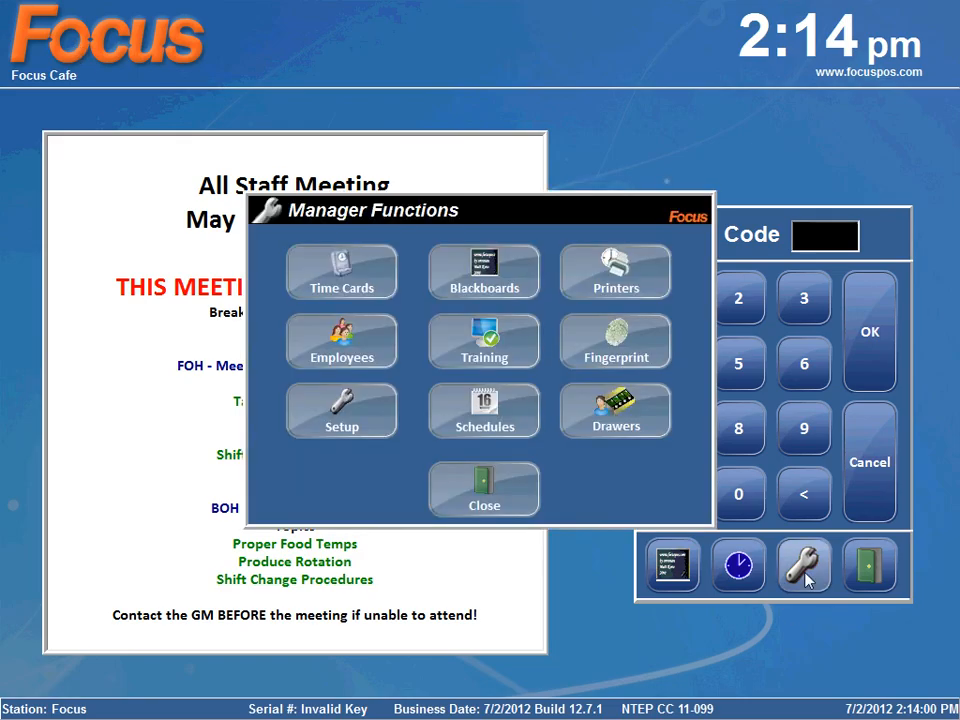
click(390, 432)
click(387, 313)
click(591, 317)
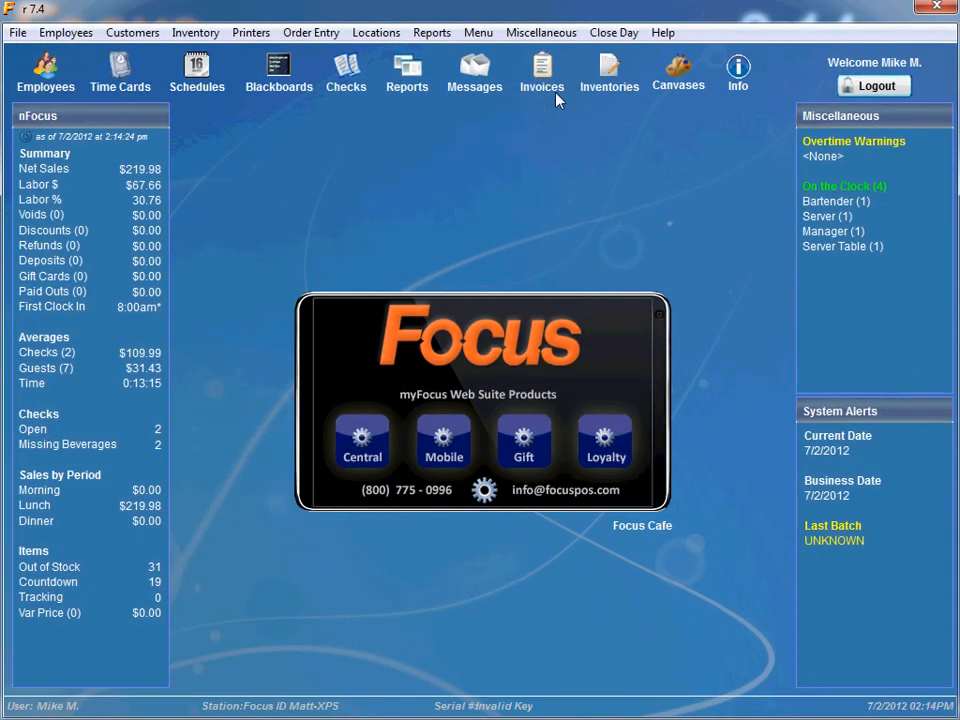
Open the general settings from the miscellaneous settings list
click(541, 32)
mouse_move(600, 116)
click(745, 138)
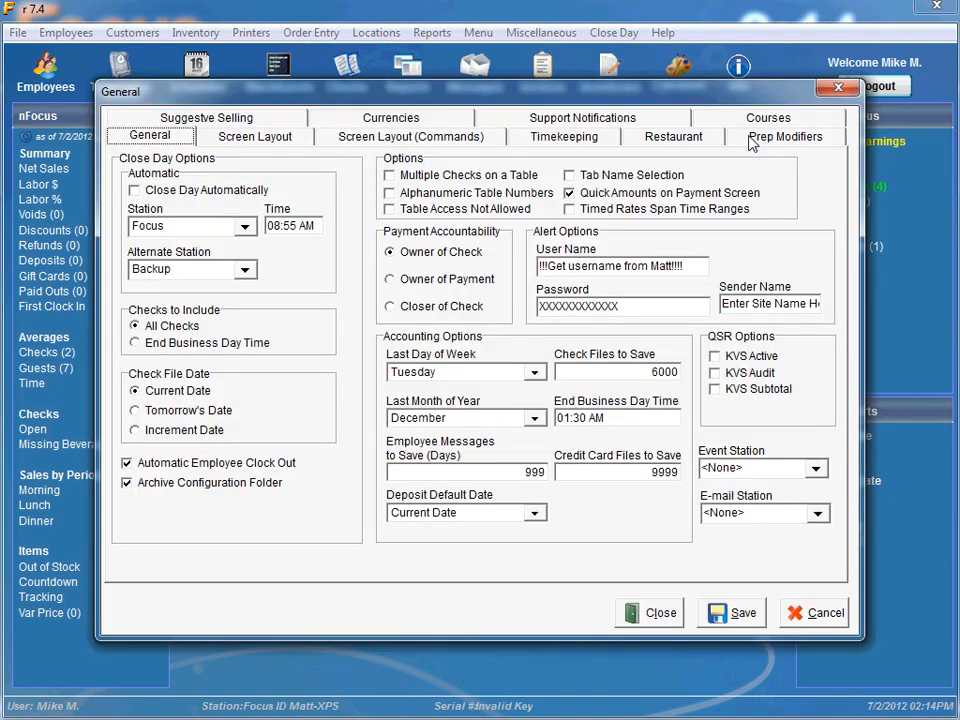
click(757, 120)
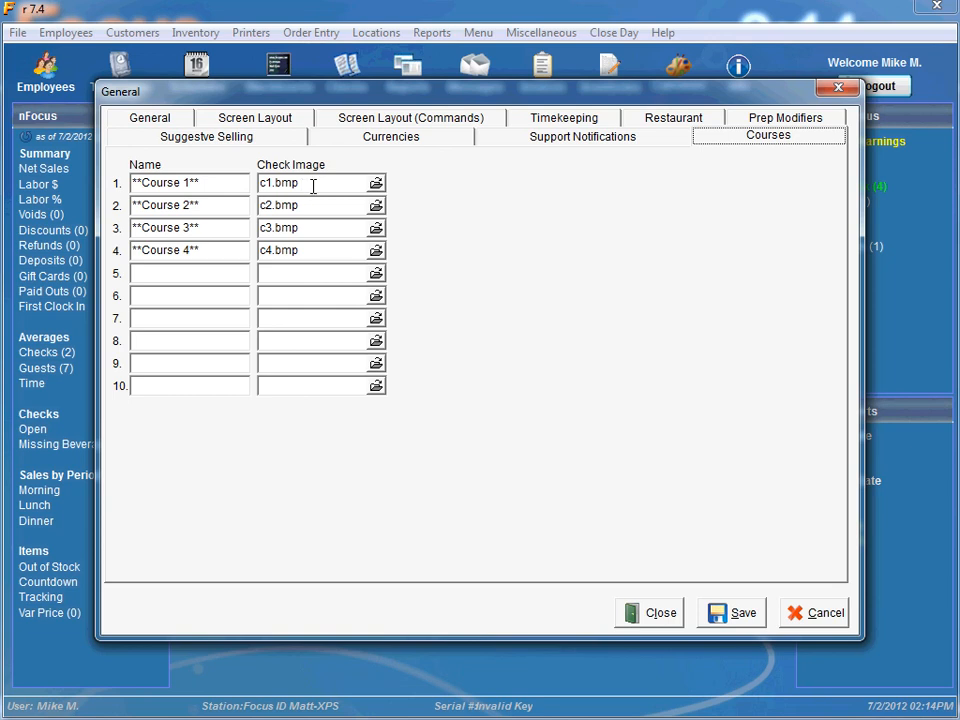
click(632, 616)
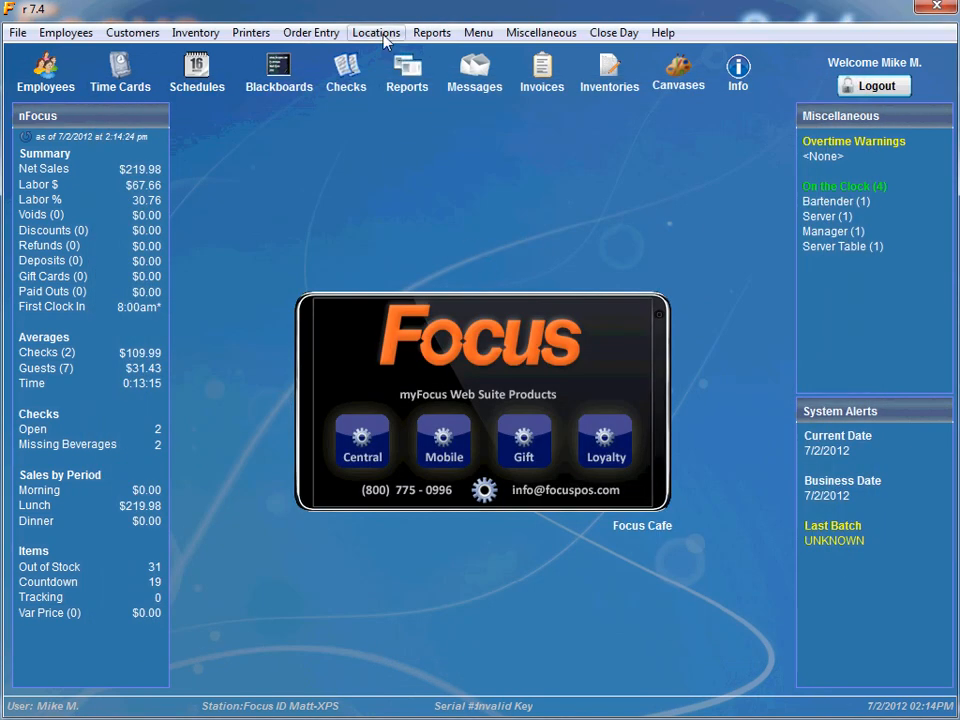
Keep Course Display enabled for the Position Rest location, then save and close its settings
click(376, 32)
click(390, 55)
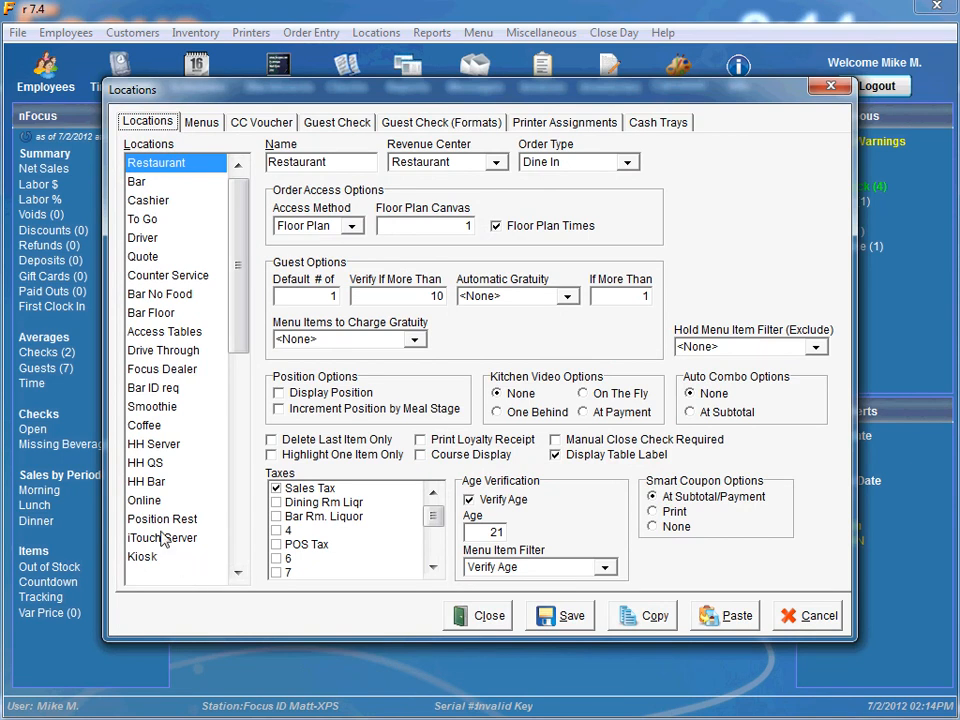
click(163, 519)
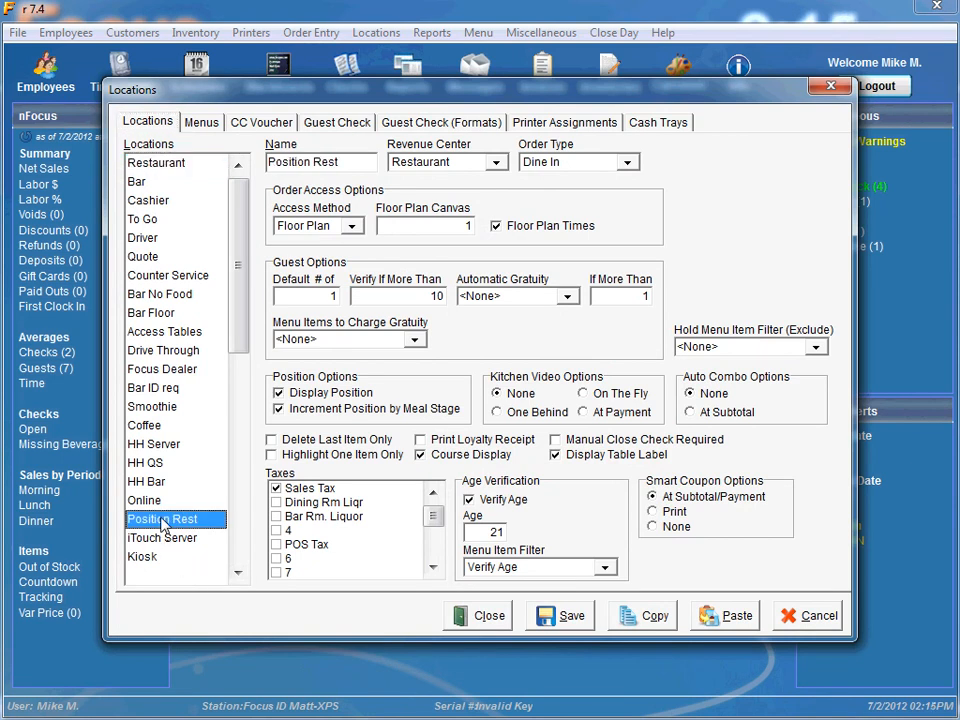
click(422, 457)
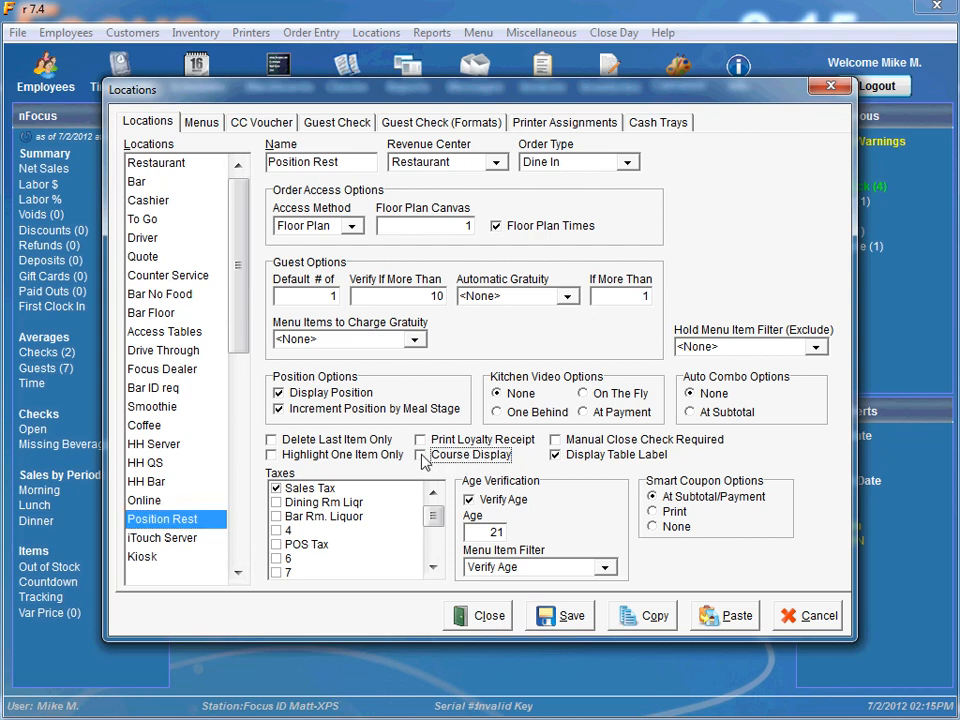
click(422, 456)
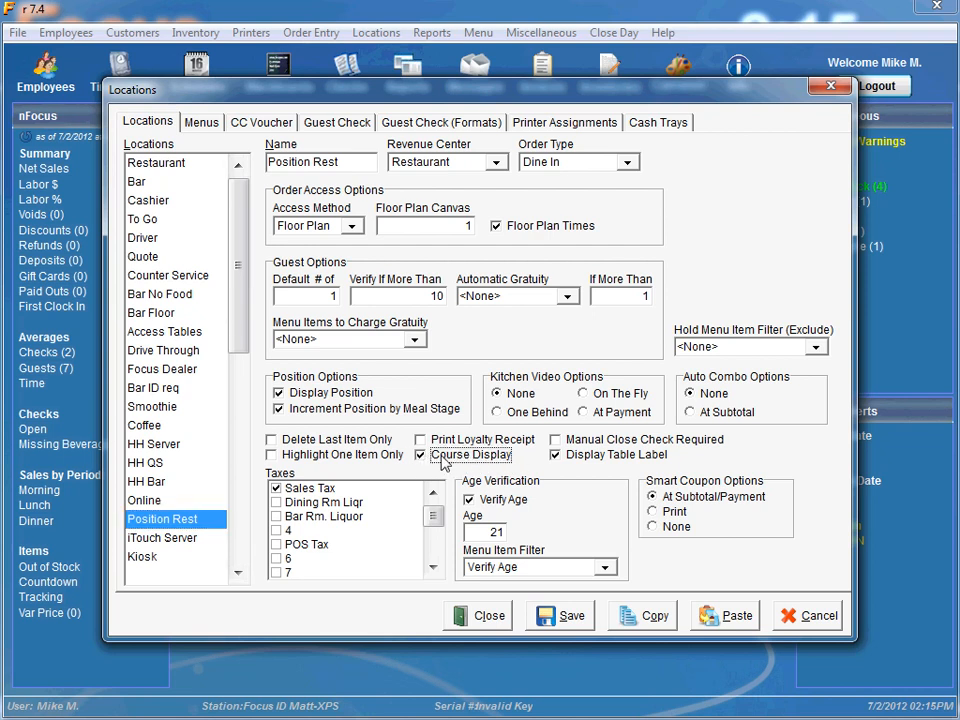
click(561, 617)
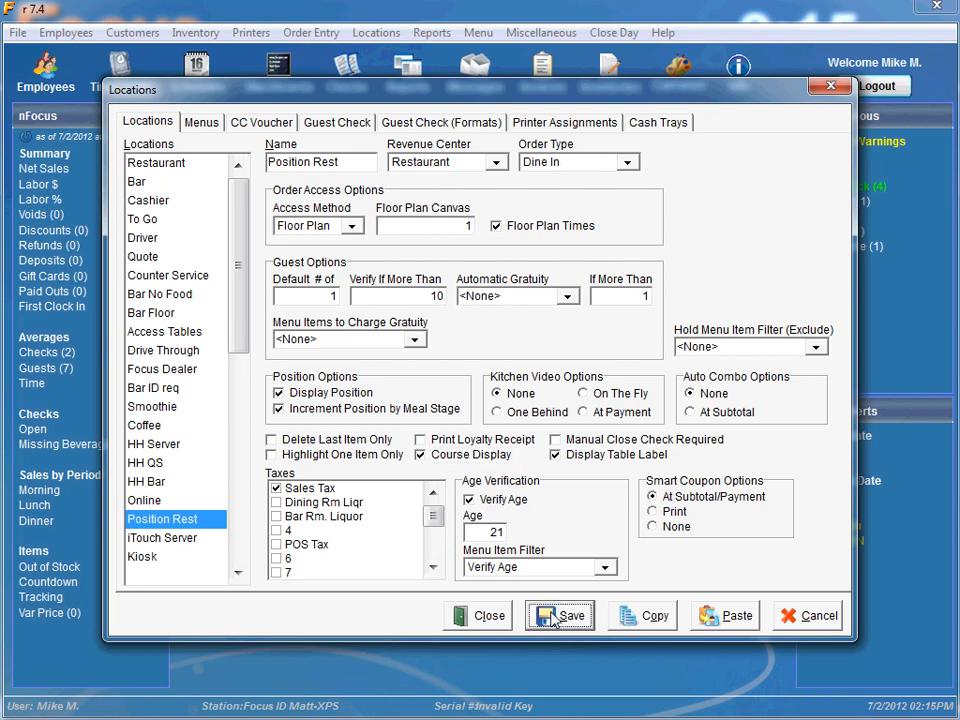
click(488, 616)
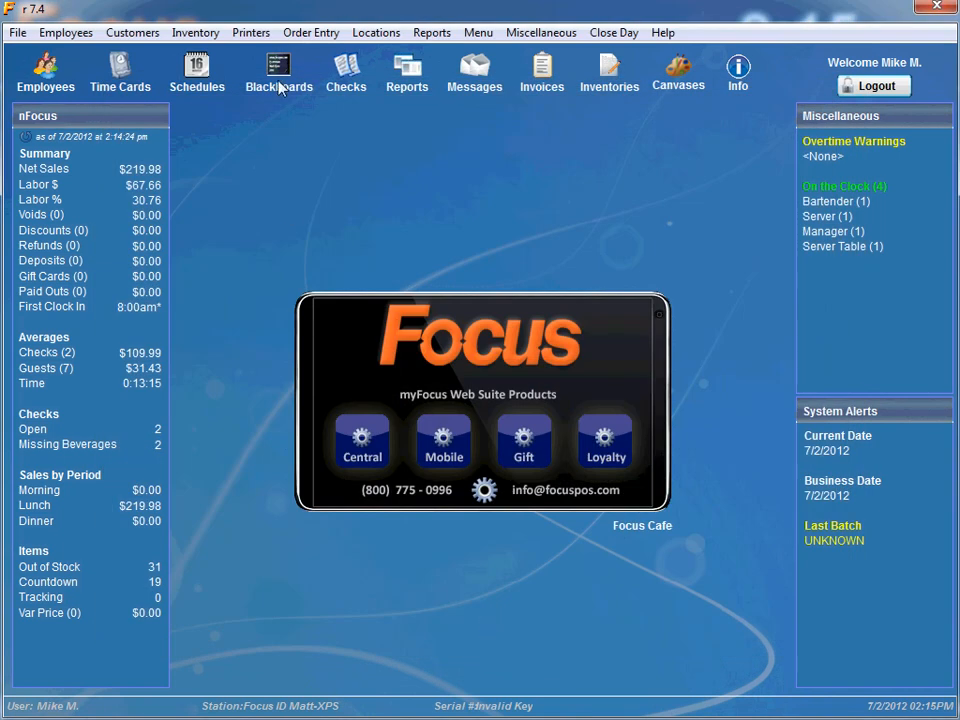
click(264, 37)
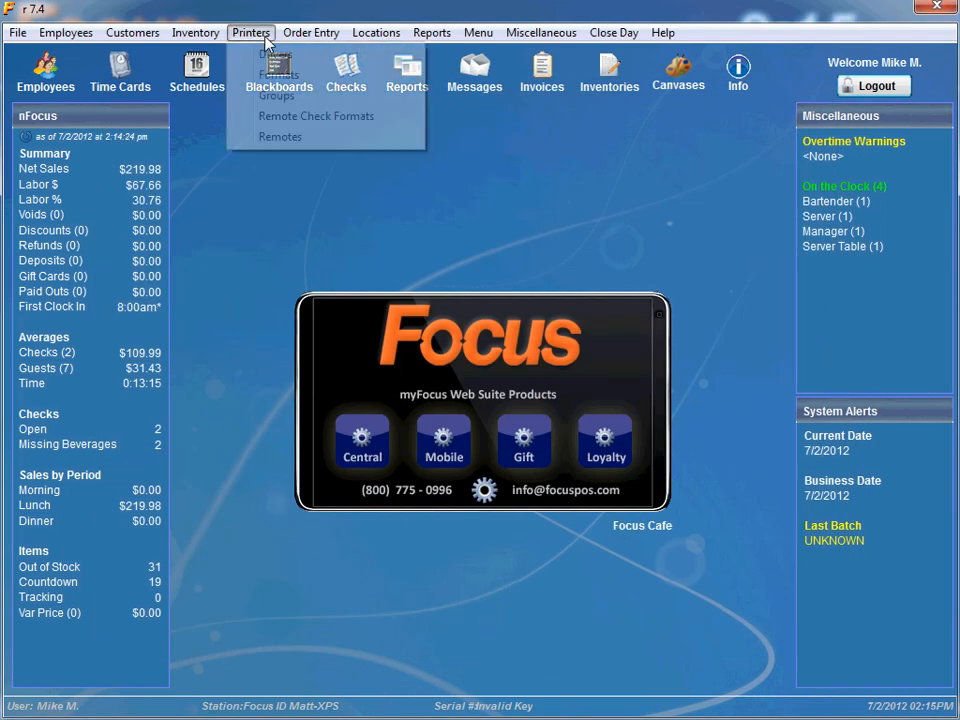
click(275, 118)
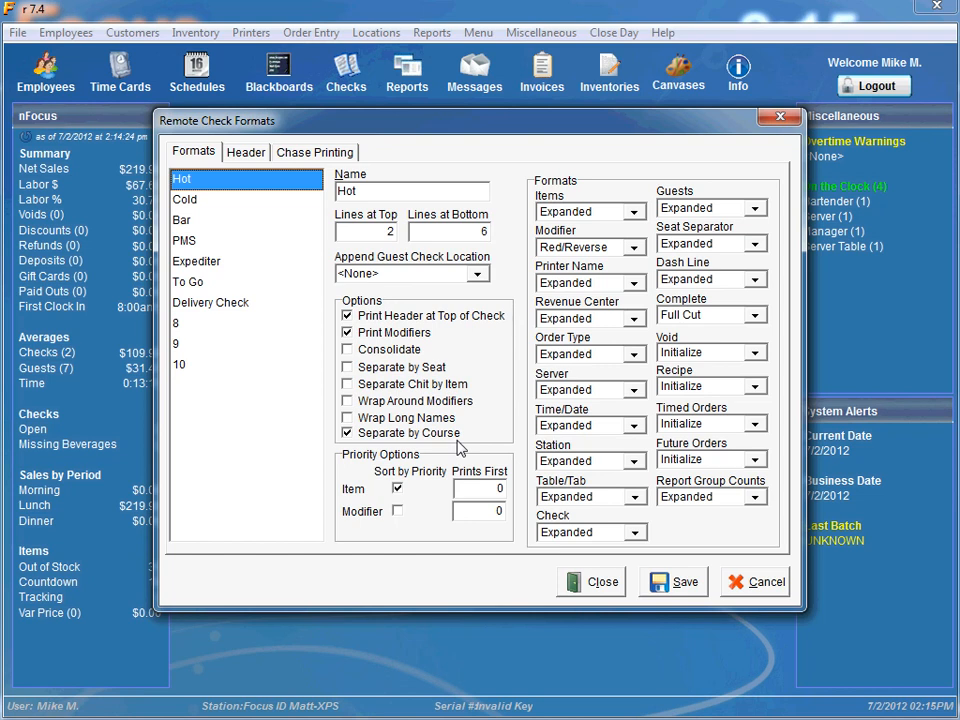
click(601, 583)
Open the Canvas Designer on the Daily Specials P canvas and select the Mahi Mahi button
click(482, 34)
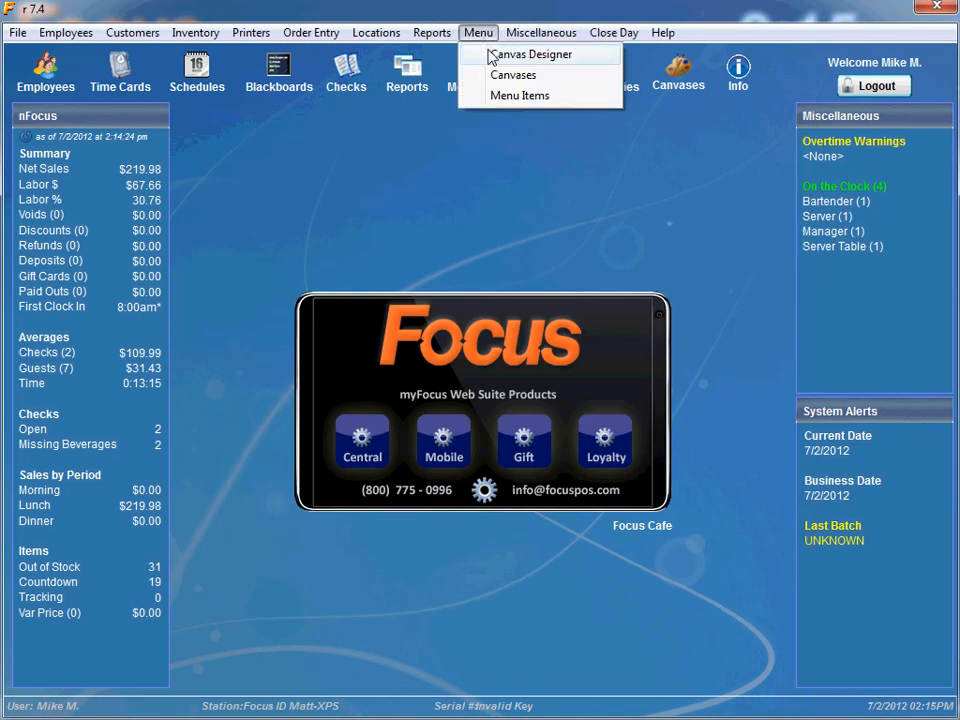
click(496, 64)
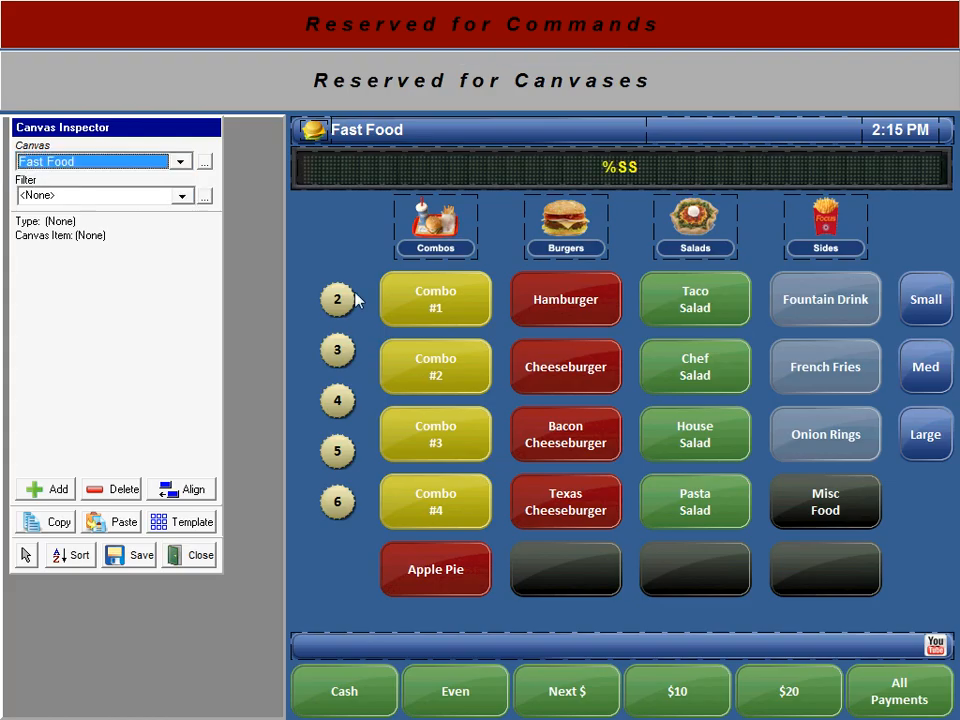
key(Up)
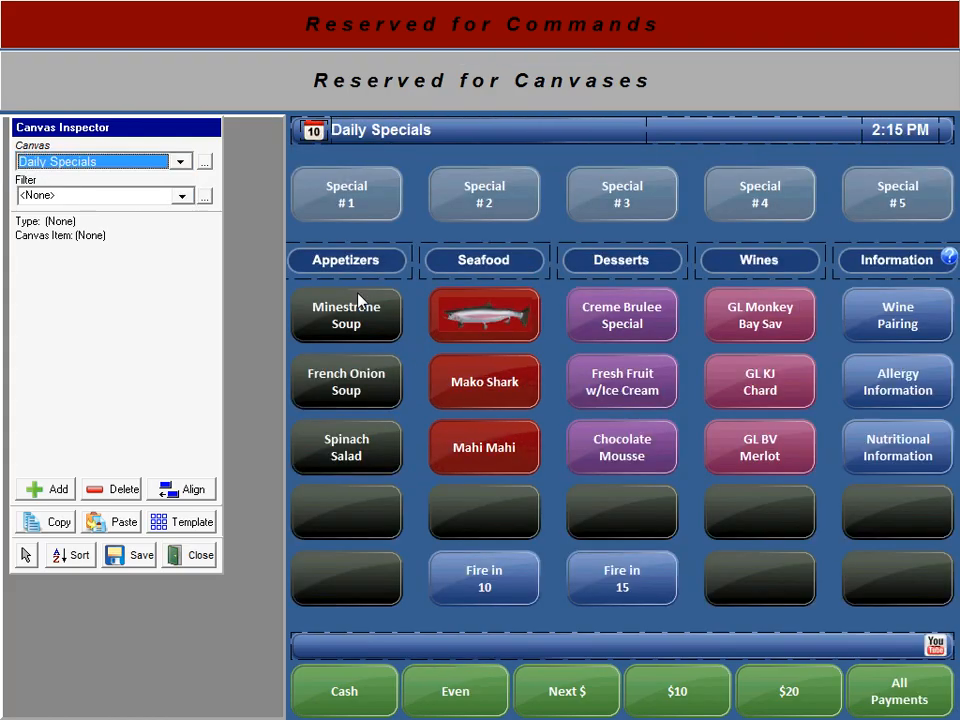
key(d)
key(d)
key(d)
key(d)
key(d)
key(d)
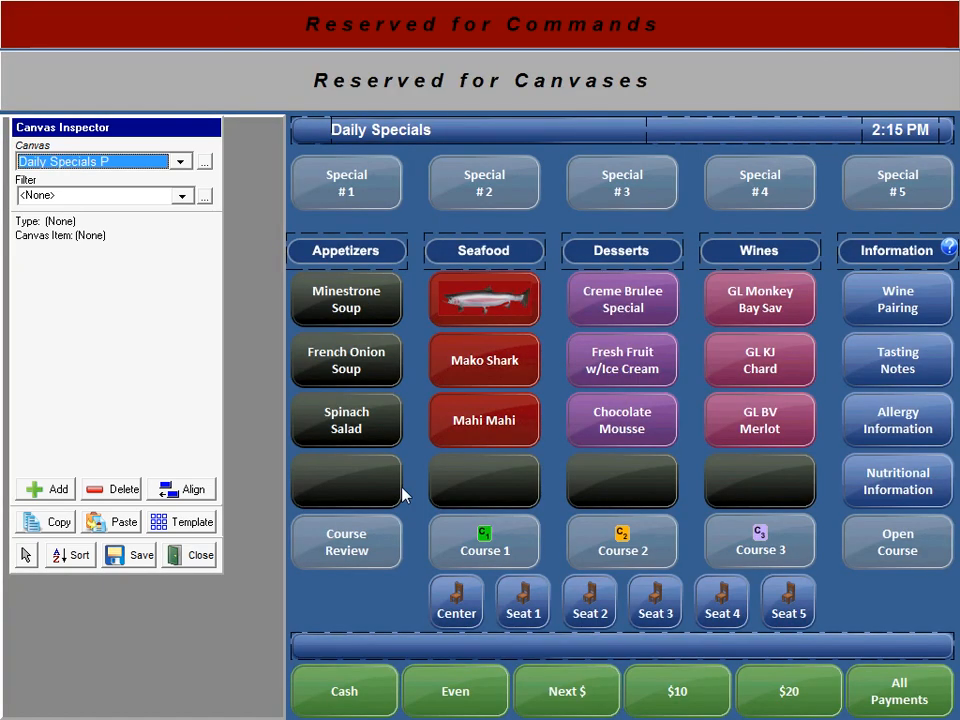
click(469, 430)
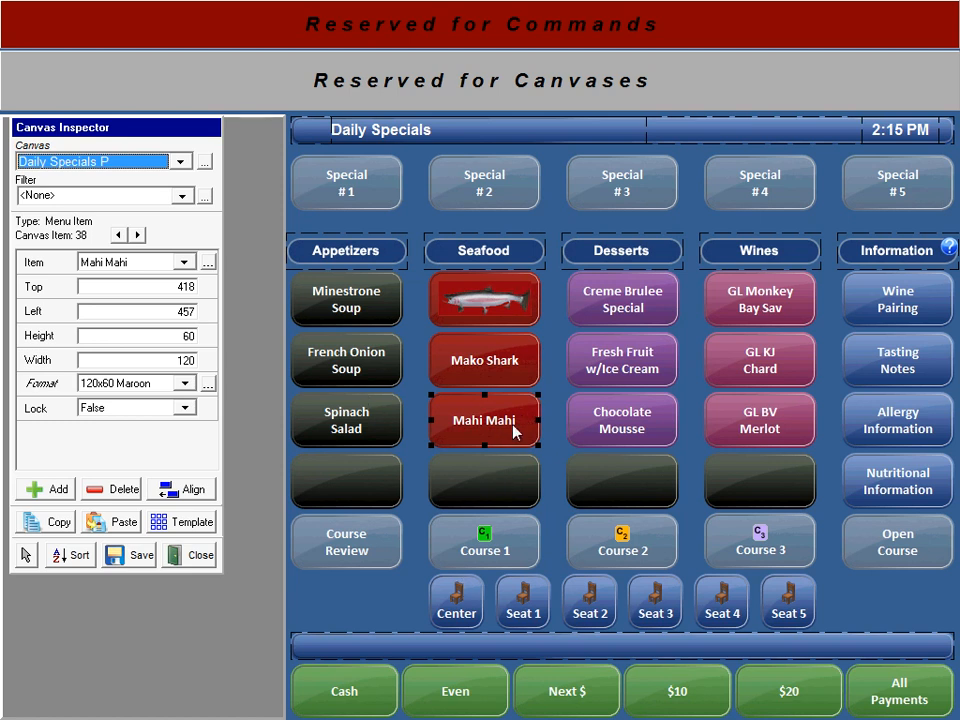
Set the Mahi Mahi menu item's Course to Course 2, then save and close it
click(208, 263)
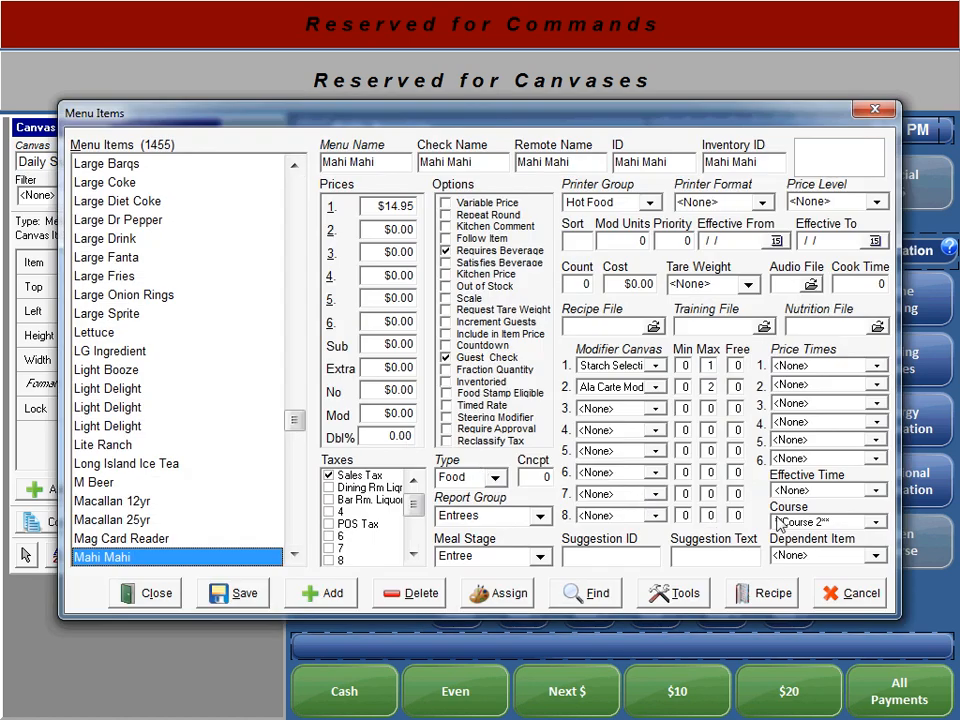
click(864, 522)
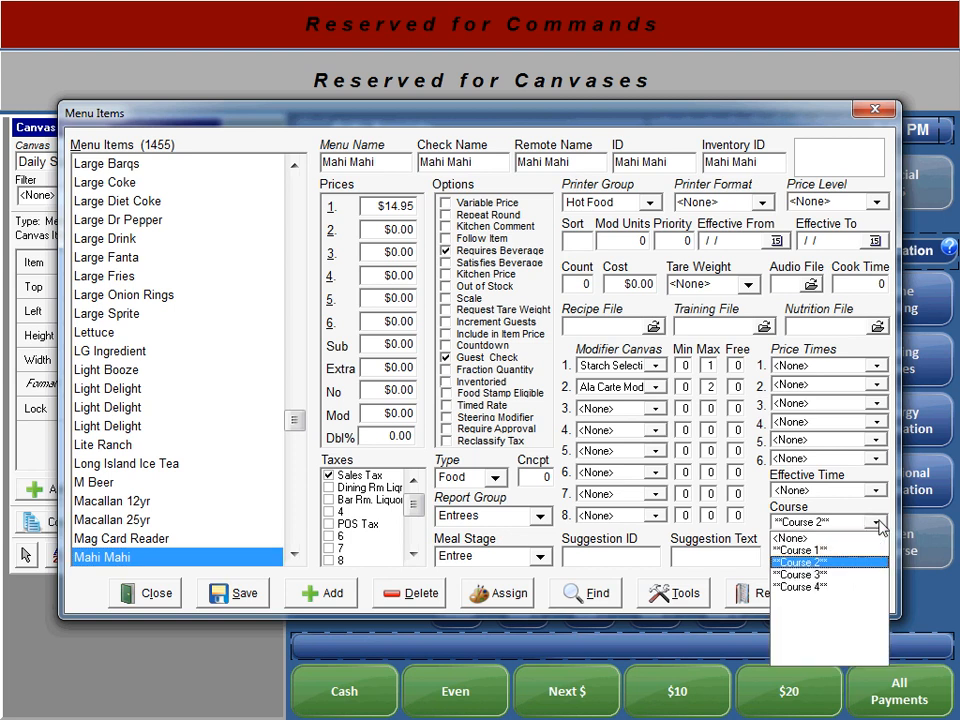
click(830, 563)
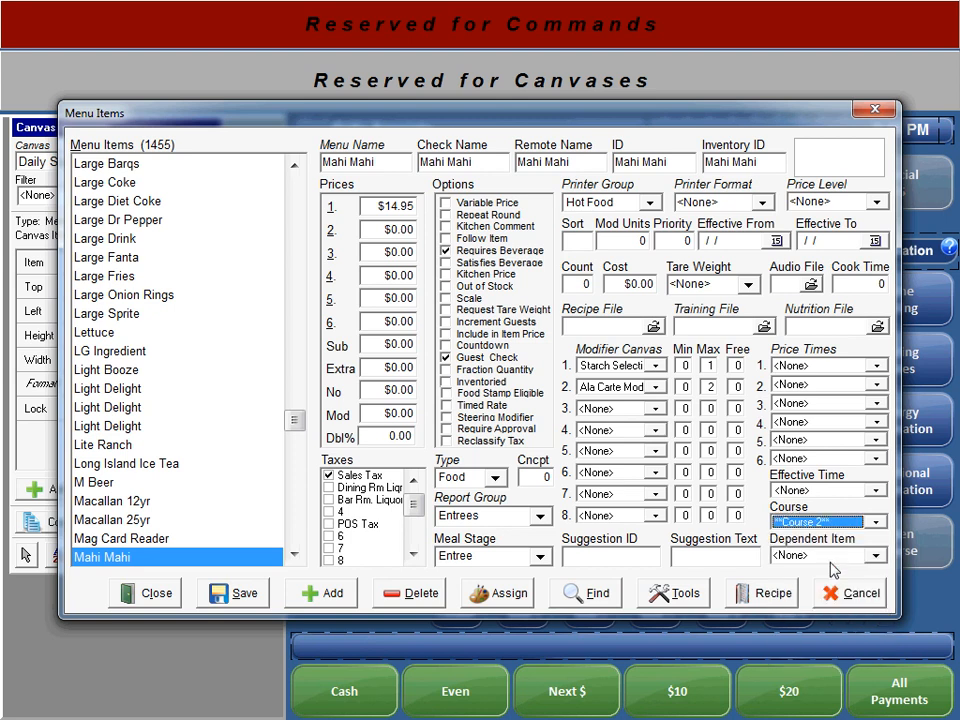
click(230, 600)
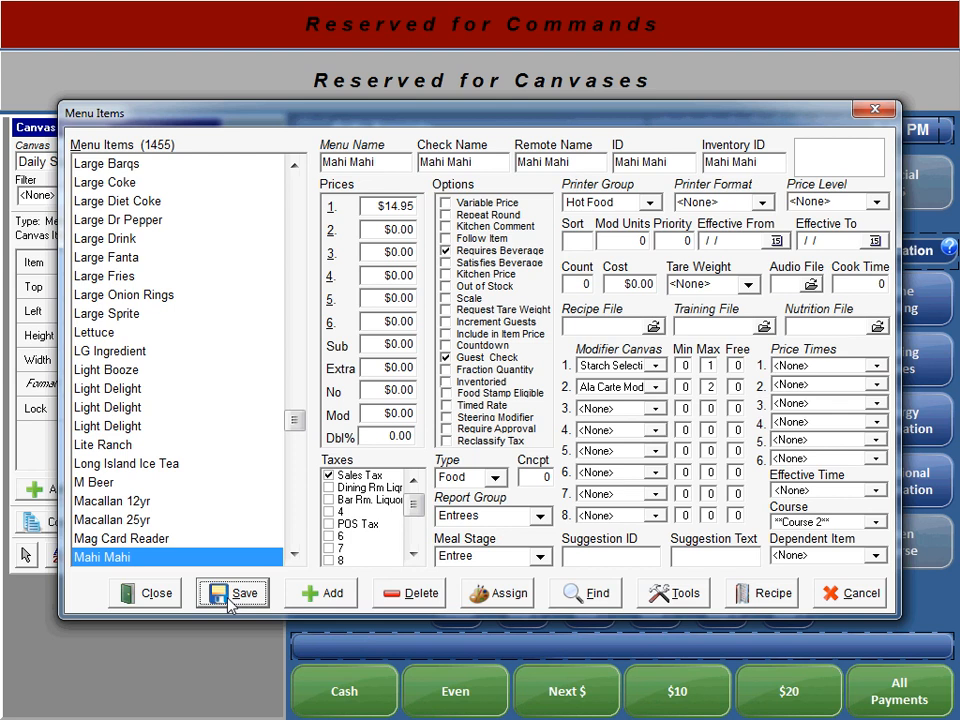
click(160, 596)
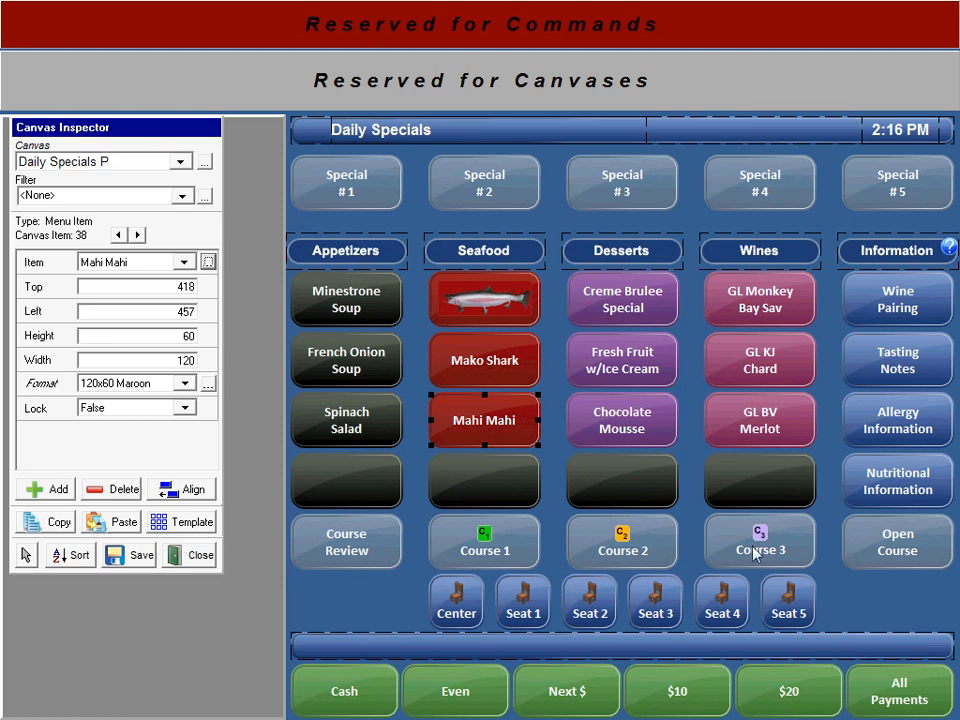
click(376, 559)
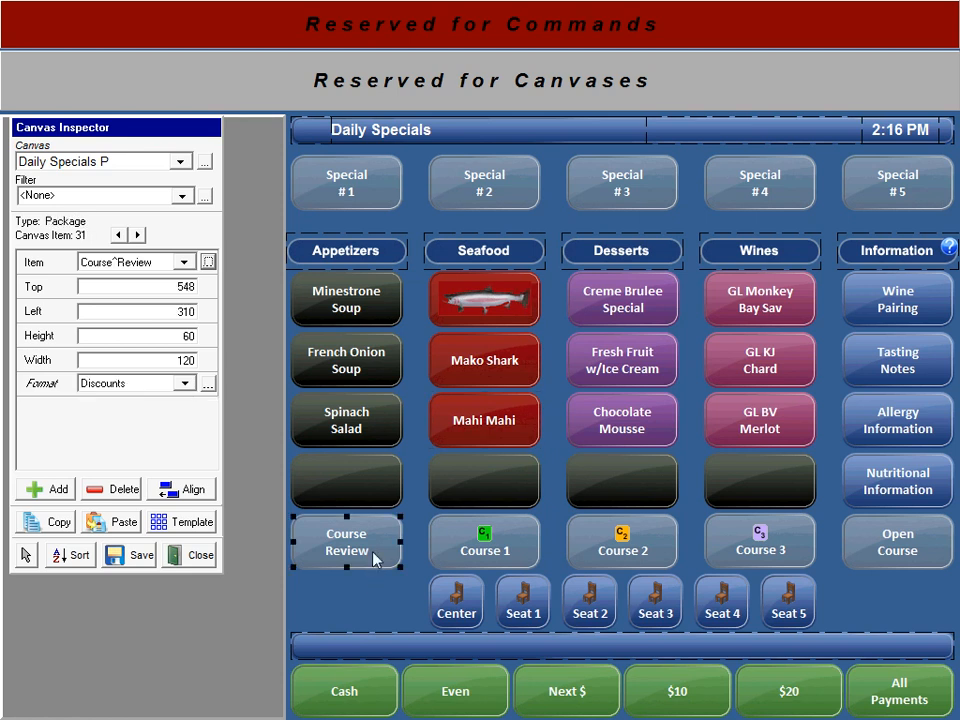
click(210, 263)
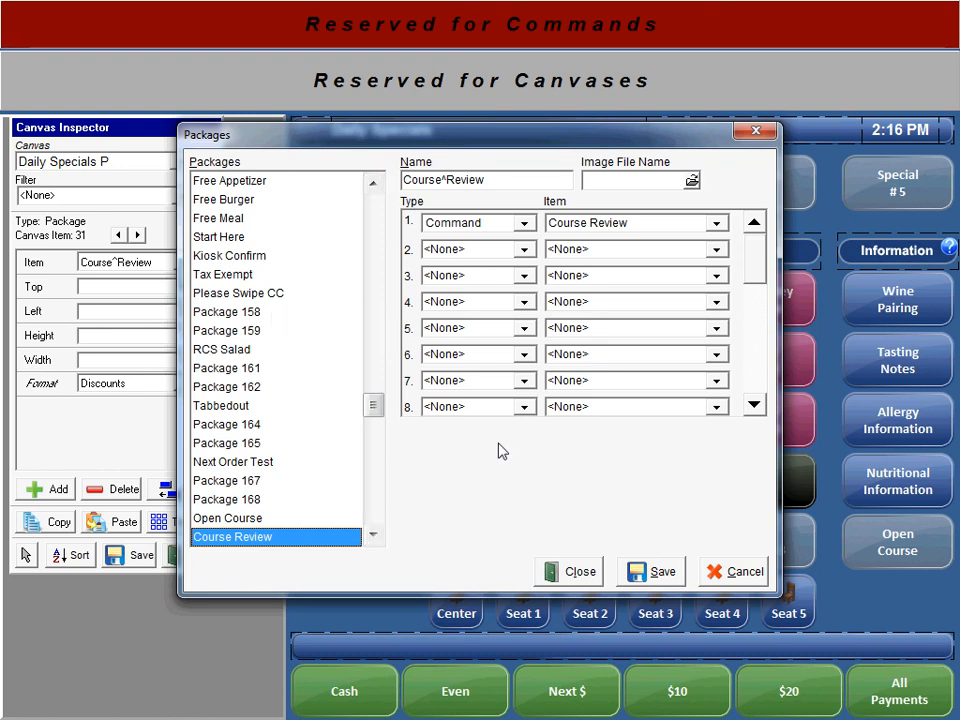
click(523, 223)
click(523, 224)
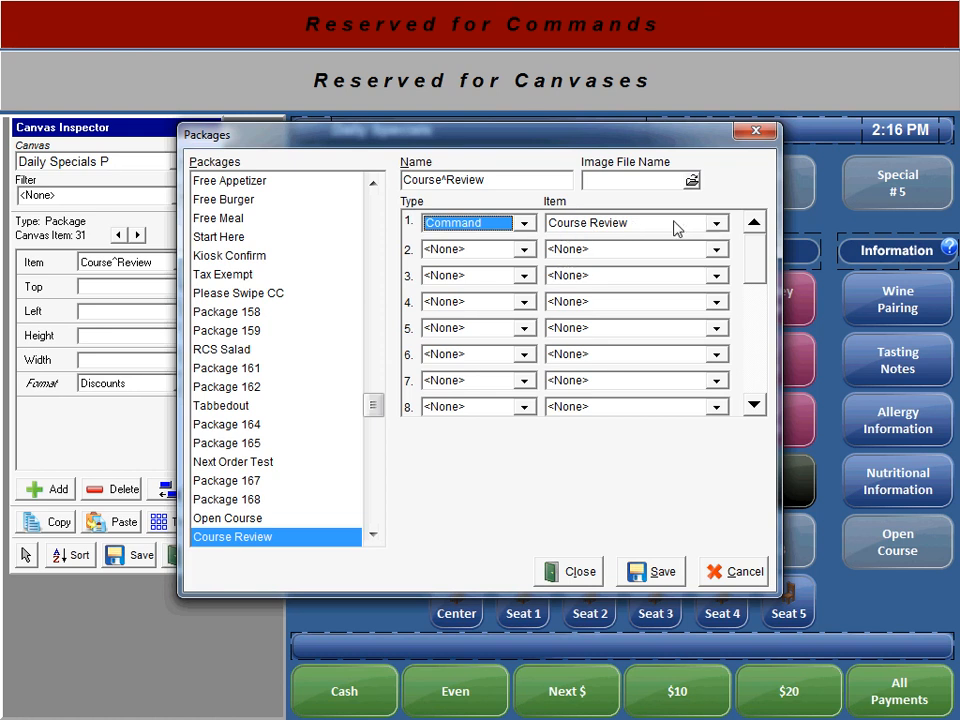
click(715, 222)
click(655, 231)
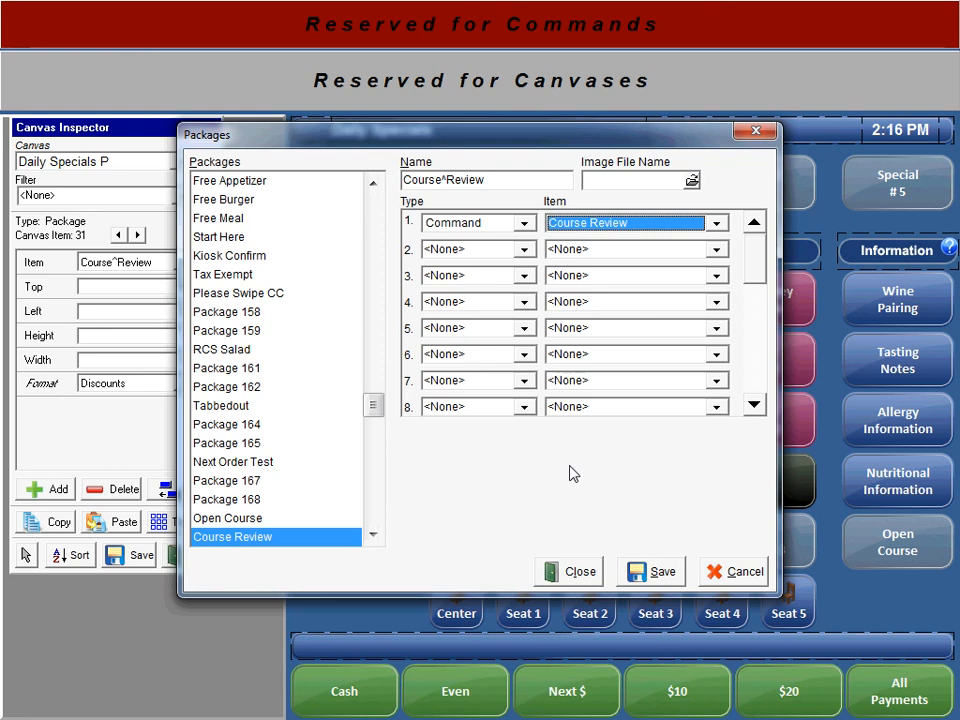
click(551, 572)
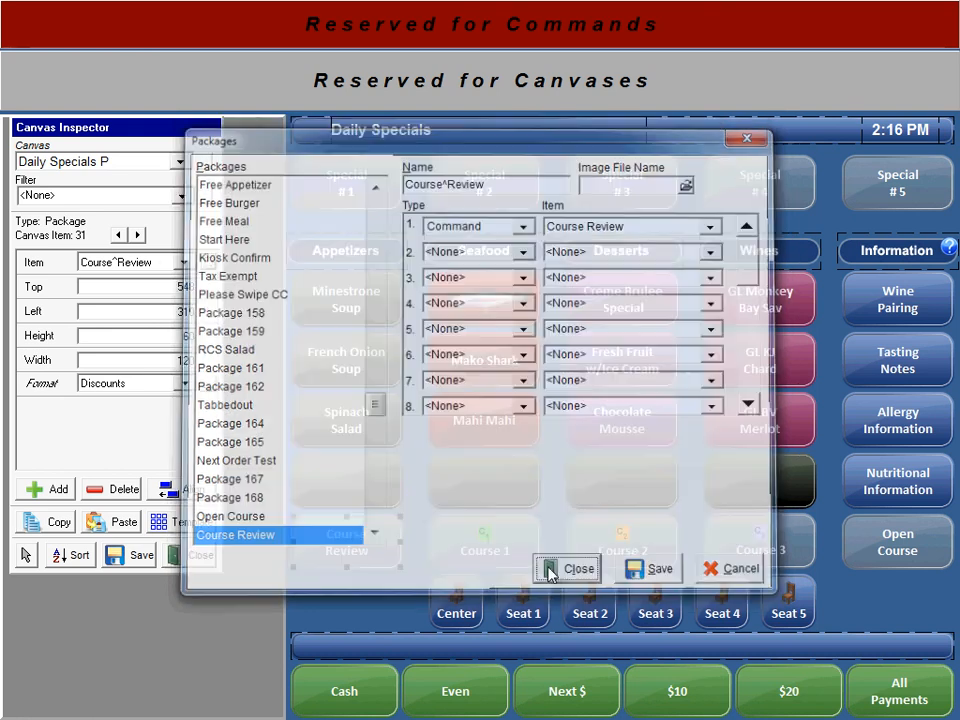
click(482, 553)
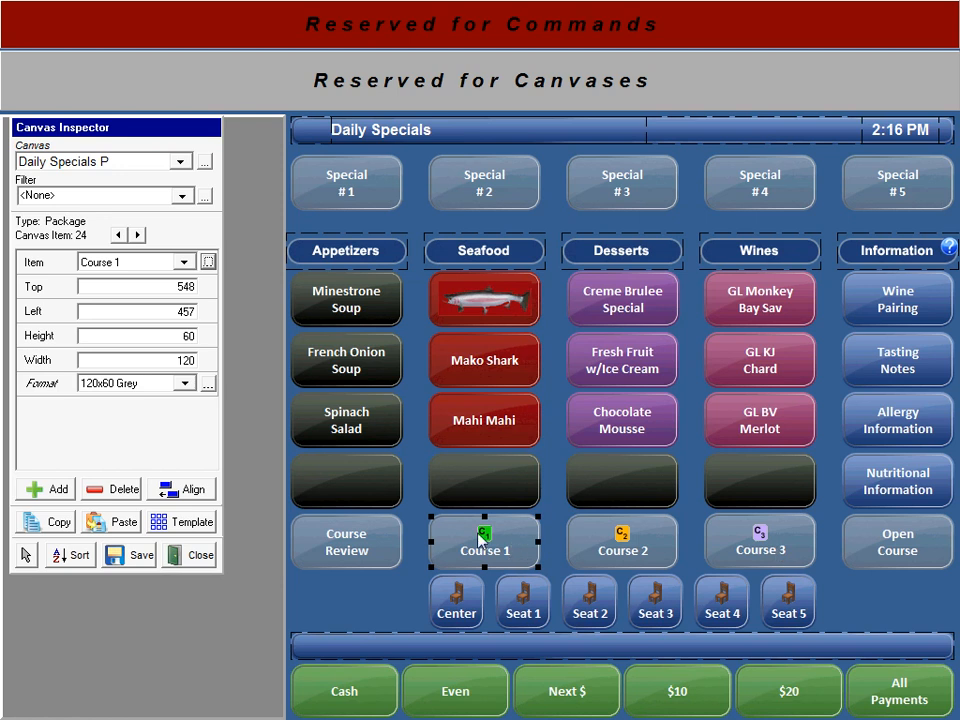
Set the Course 1 button's package Course Options to Course 1, then save and close
click(208, 262)
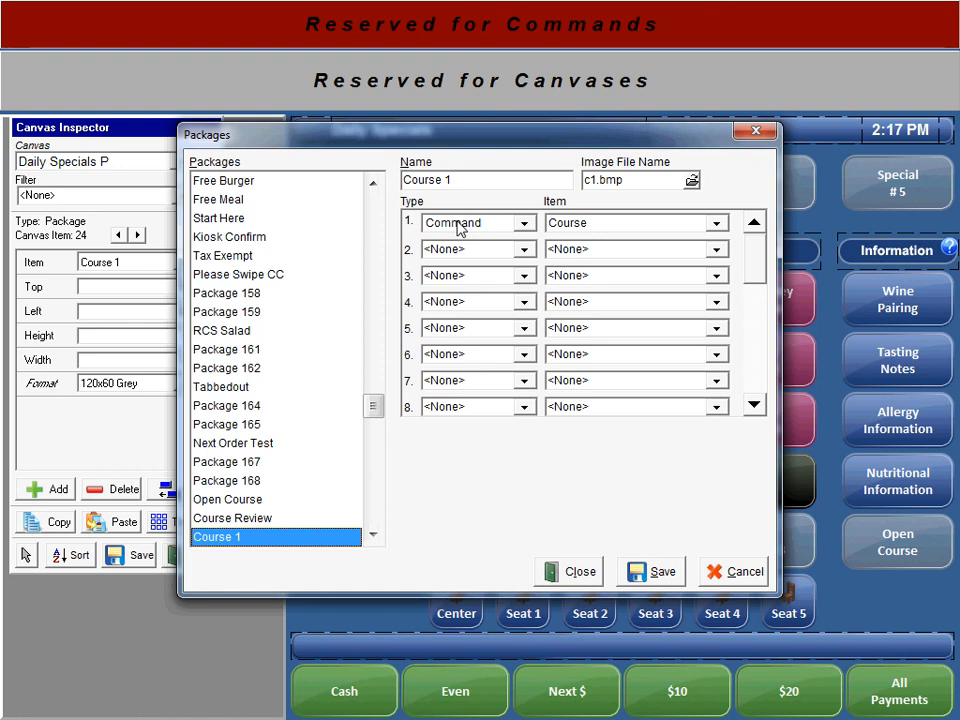
click(606, 227)
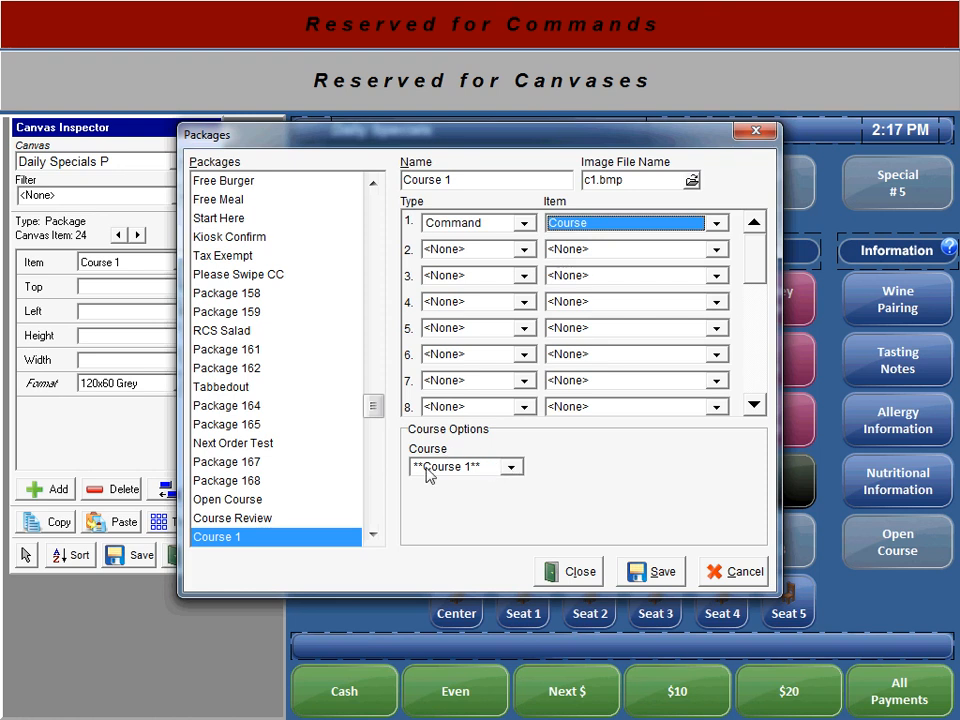
click(512, 467)
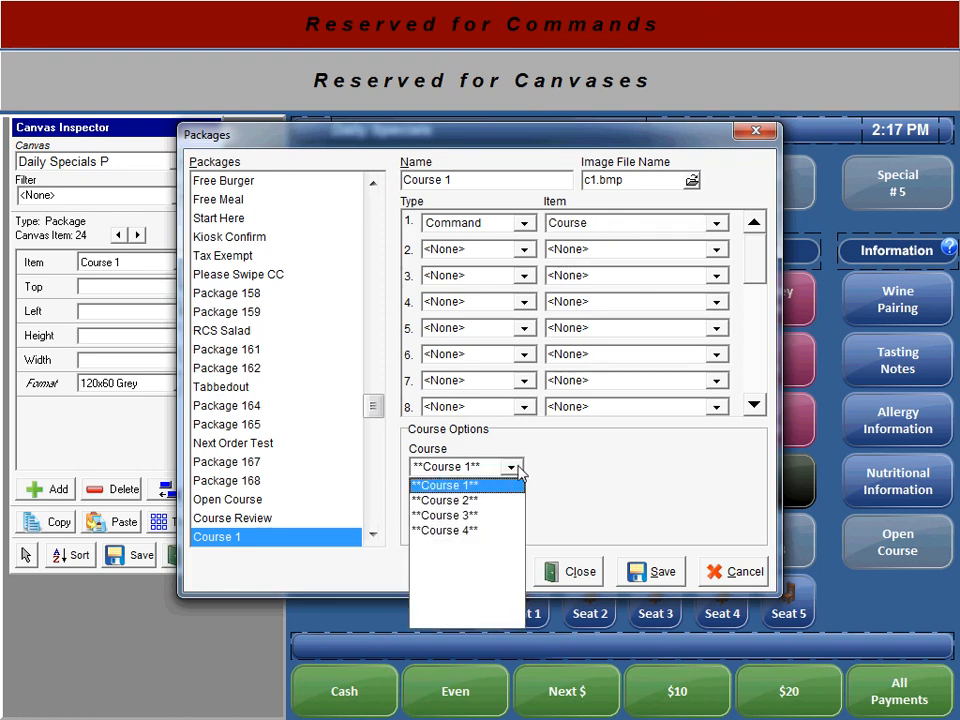
click(472, 487)
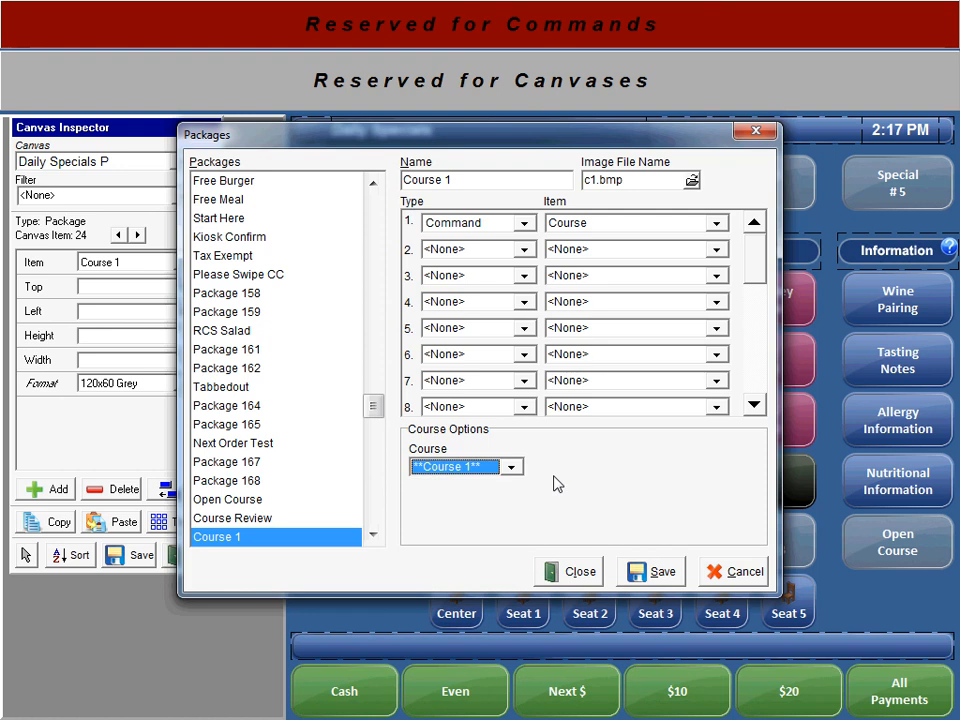
click(645, 573)
click(578, 572)
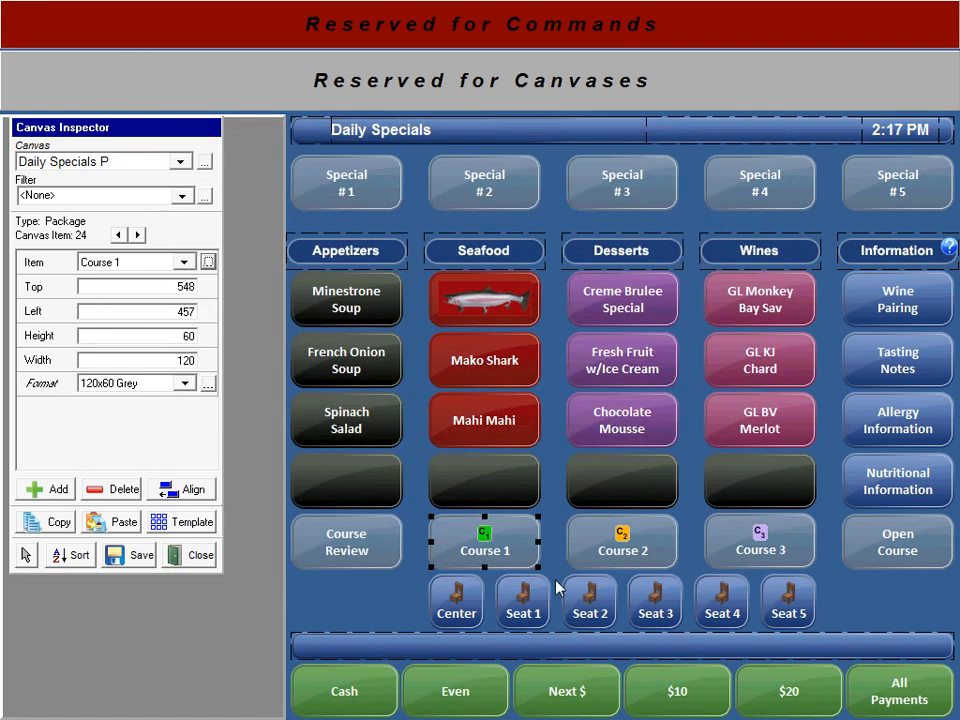
Set the Open Course button's package course to <None>, then save and close
click(915, 556)
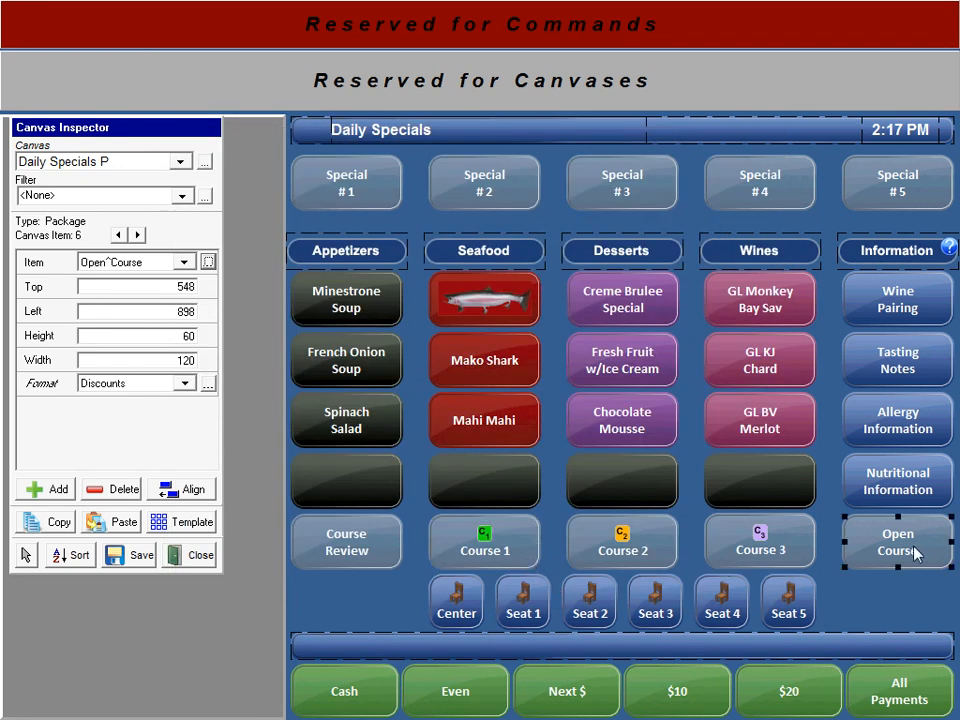
click(208, 262)
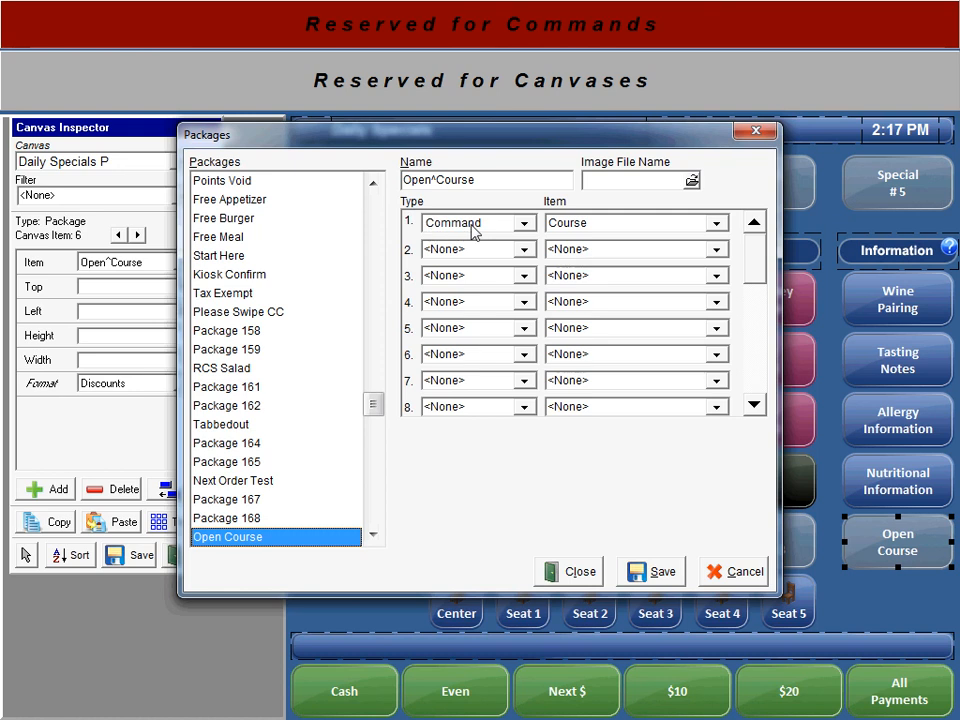
click(618, 222)
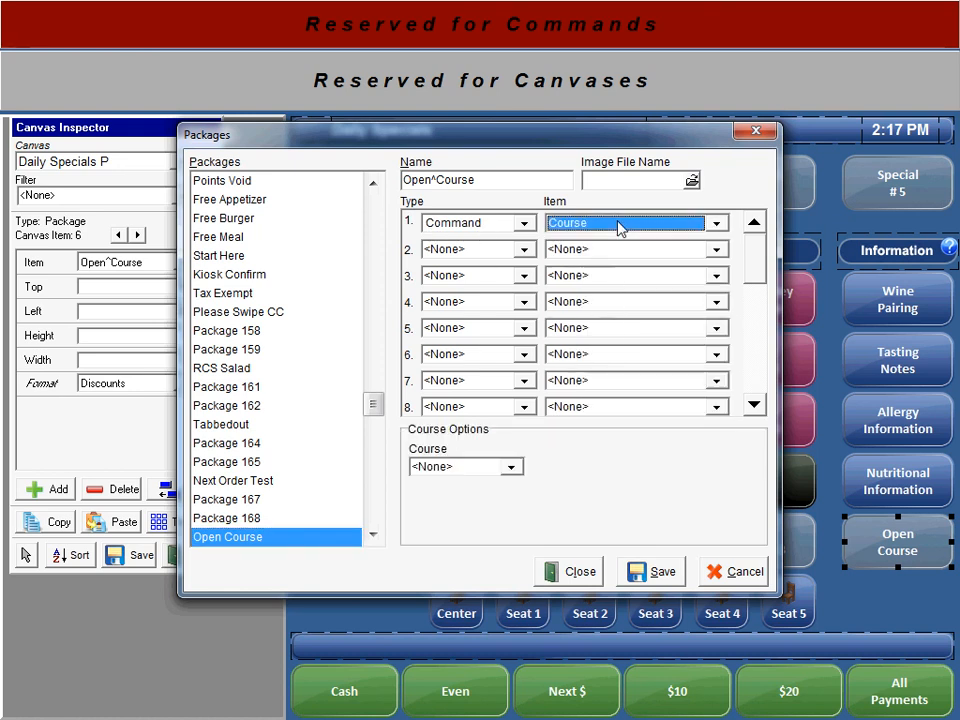
click(478, 467)
click(446, 500)
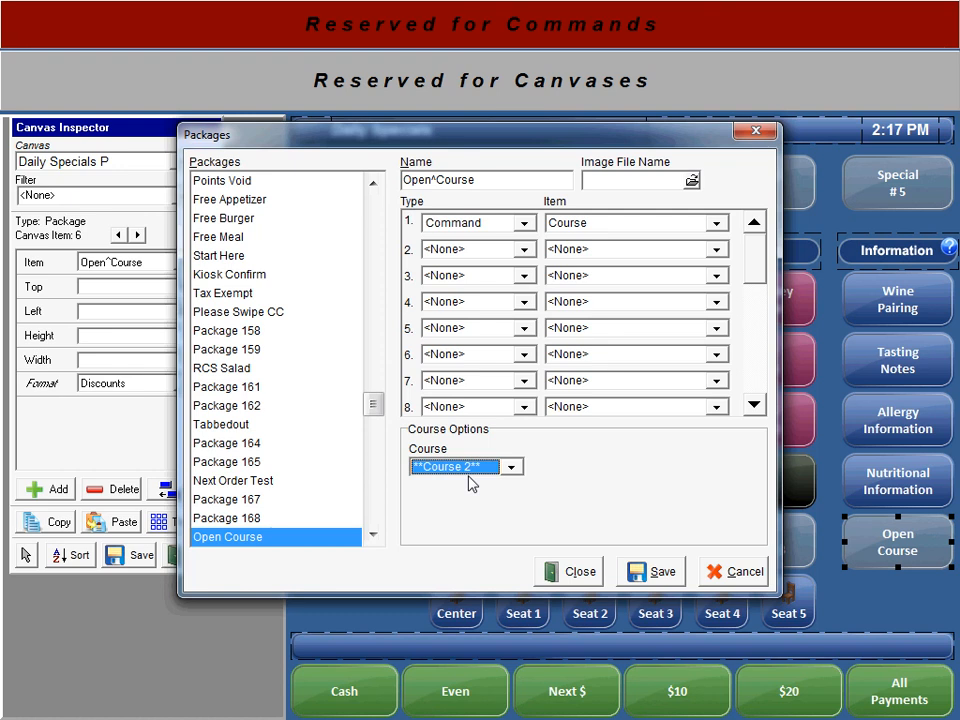
key(Delete)
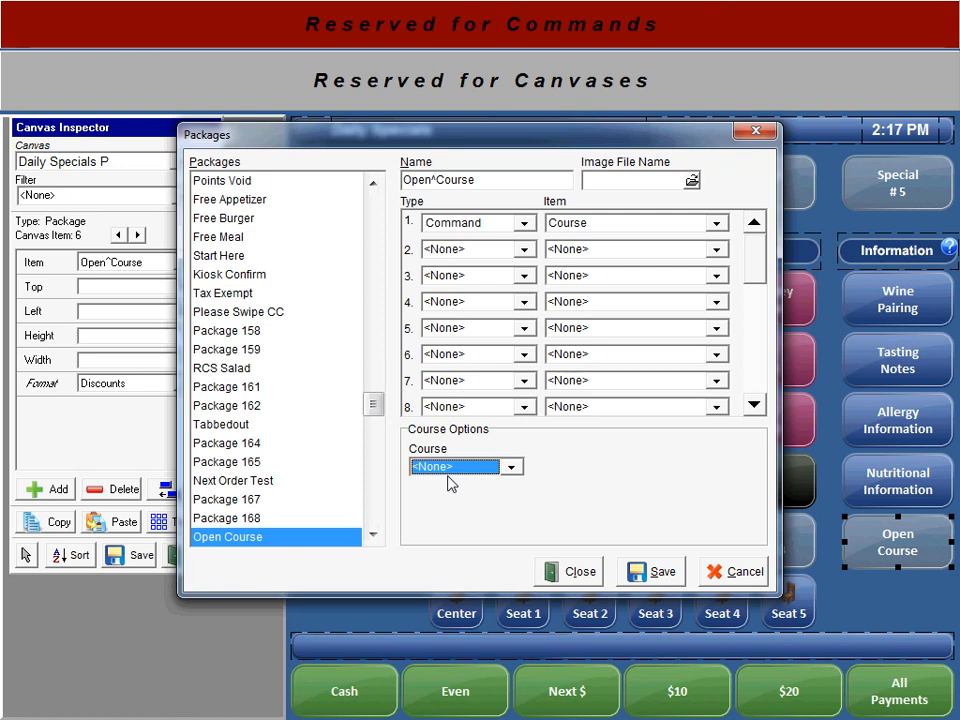
click(652, 571)
click(574, 572)
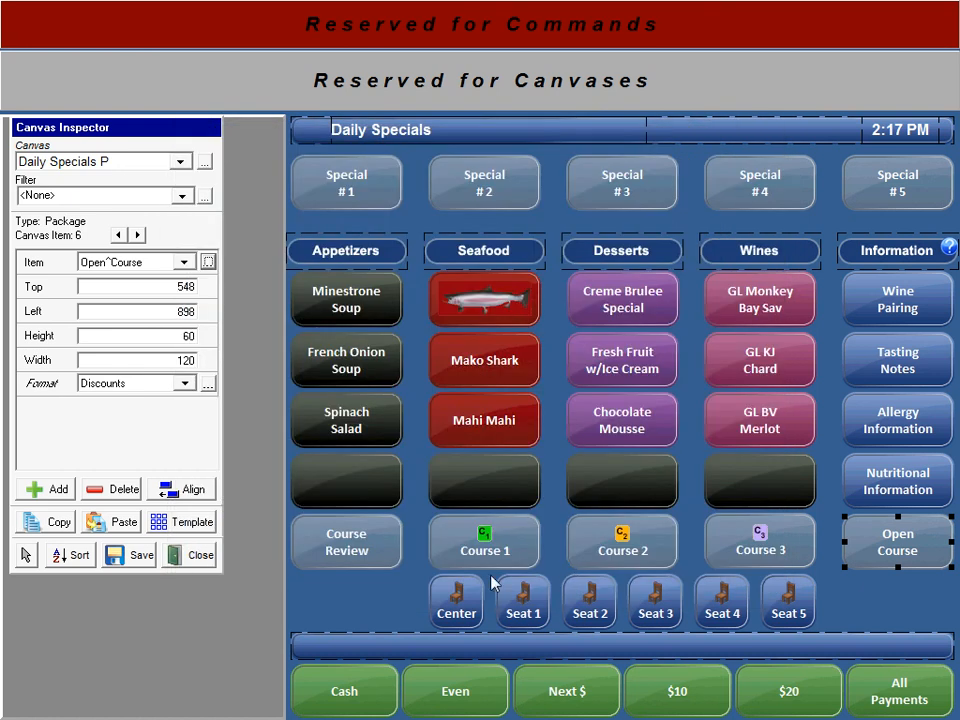